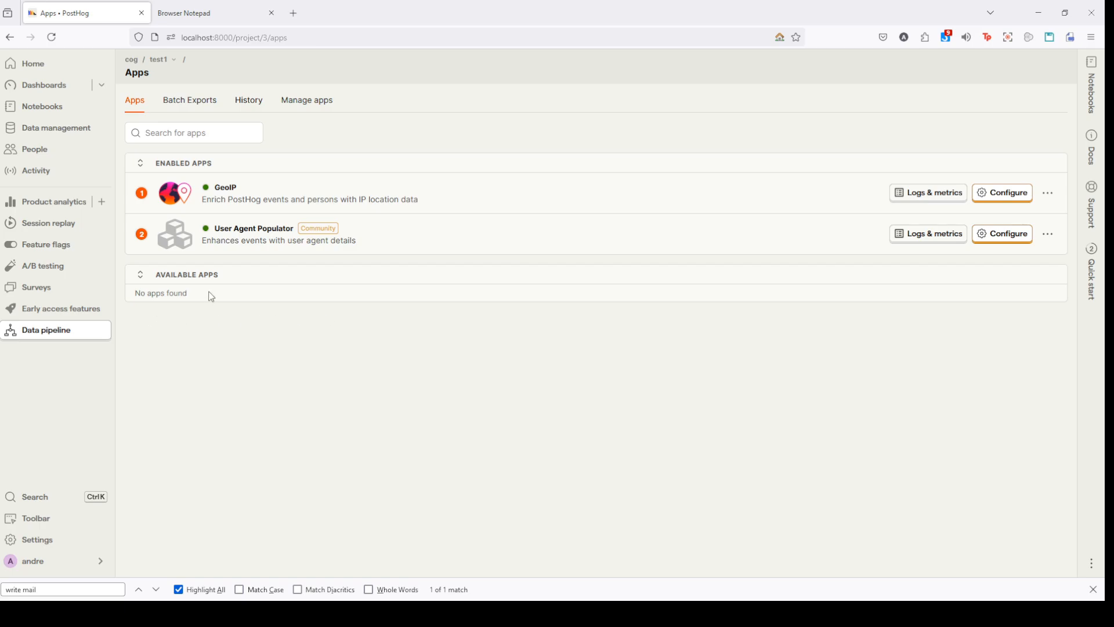
Create a new product analytics insight and set its trend series to the llm-task event
click(103, 208)
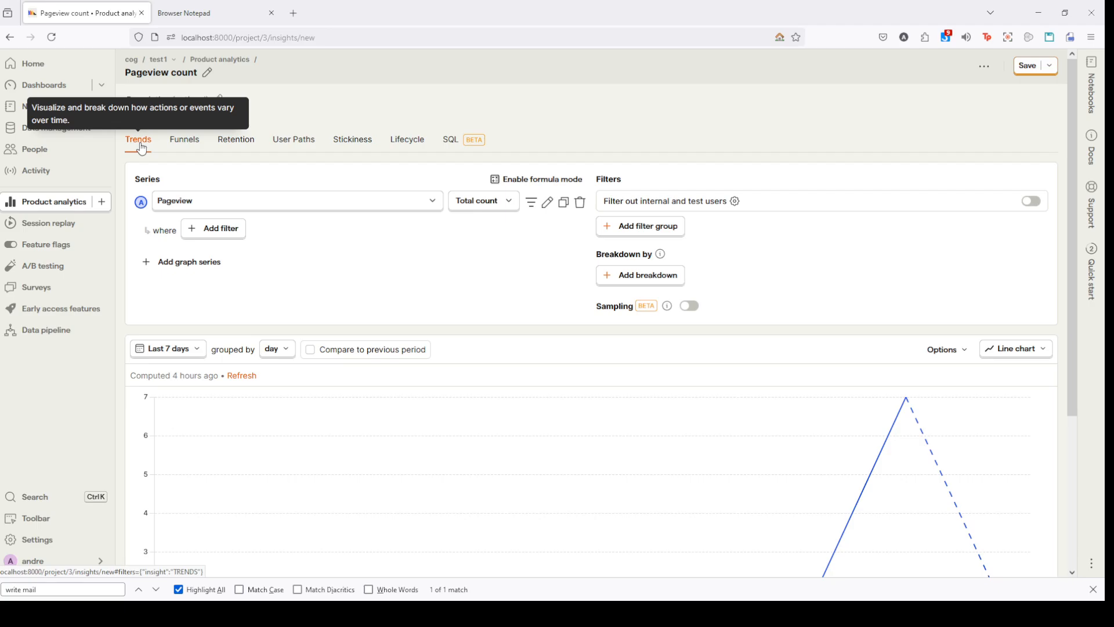
click(247, 209)
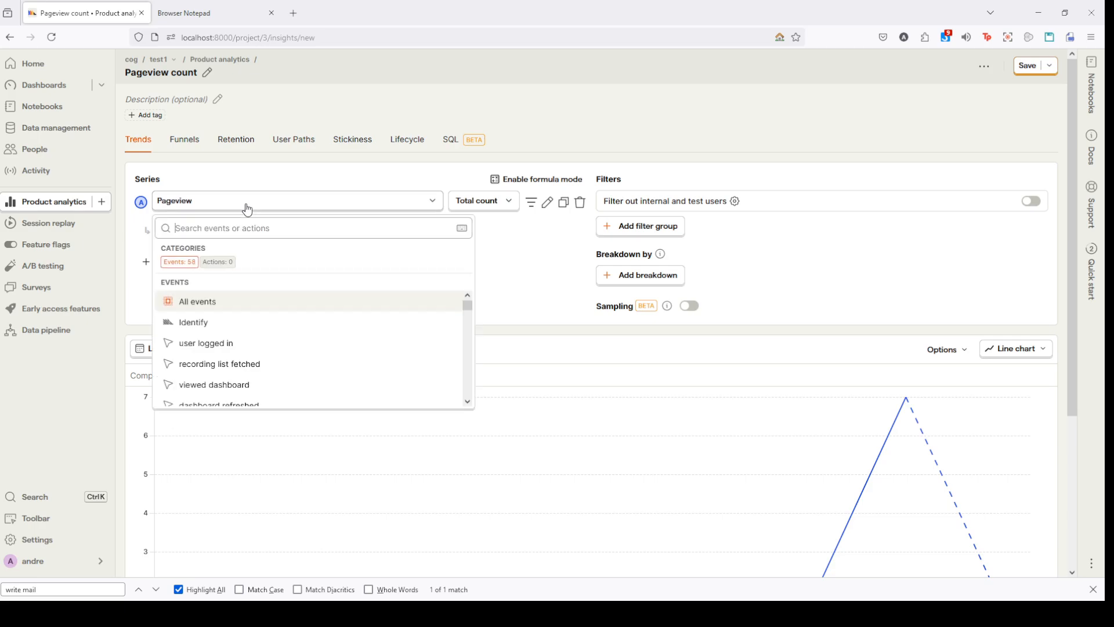
text(llm)
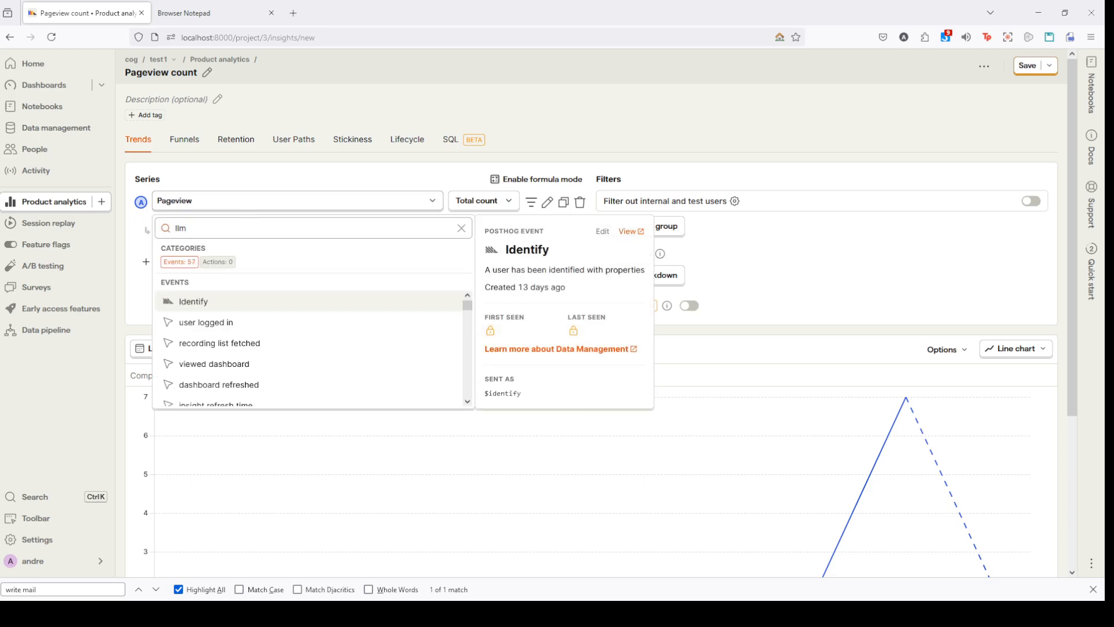
text(-task)
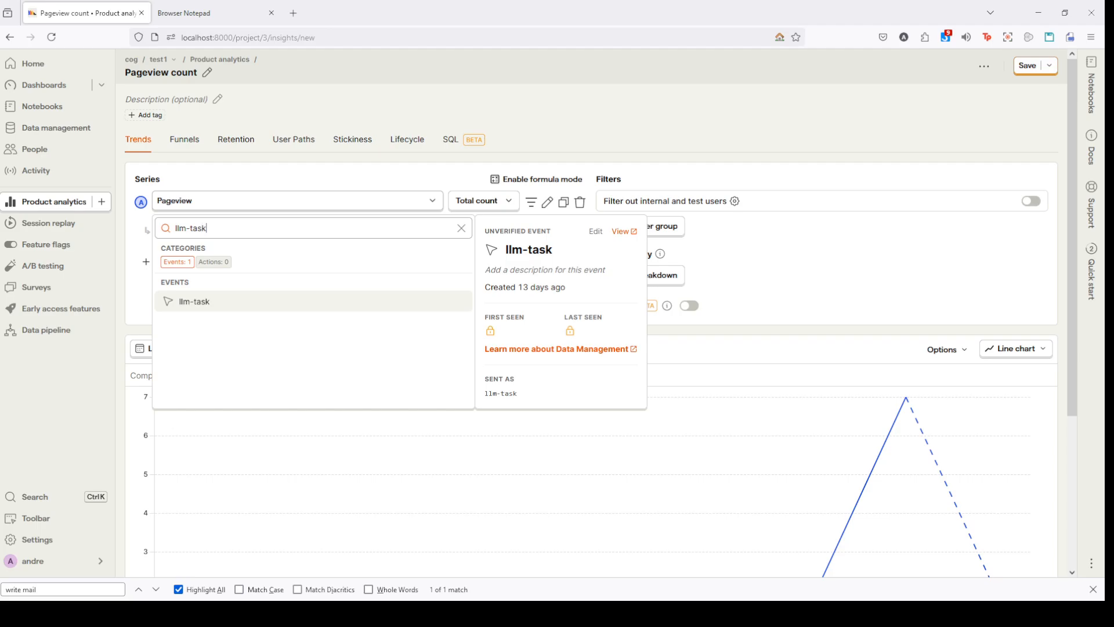
click(224, 308)
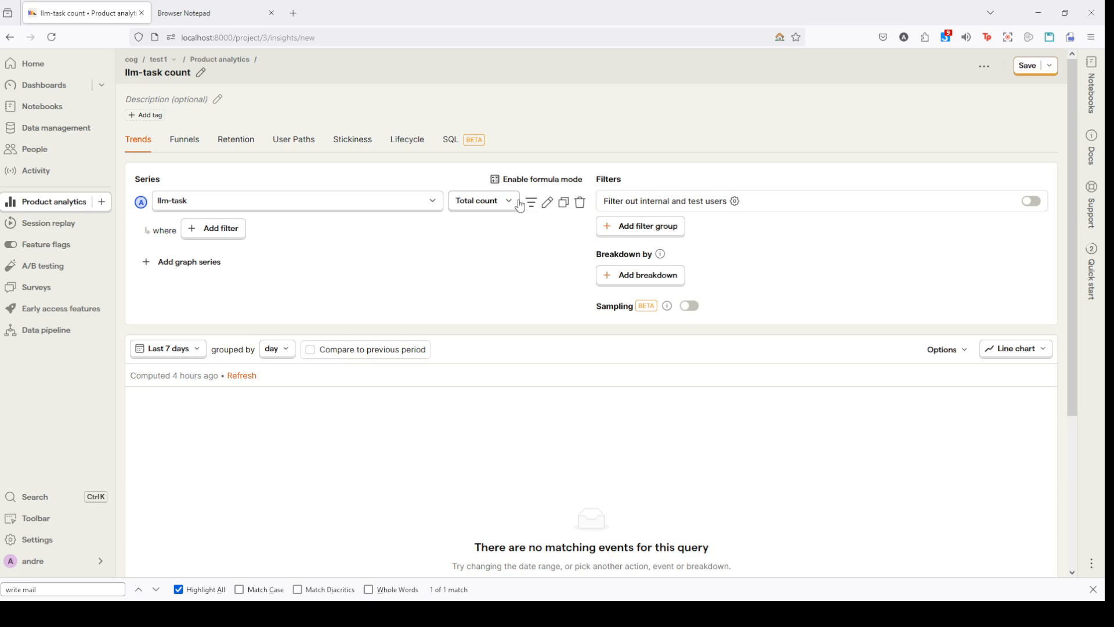
Add a filter to the llm-task series so that $llm_input doesn't contain christmas
click(216, 235)
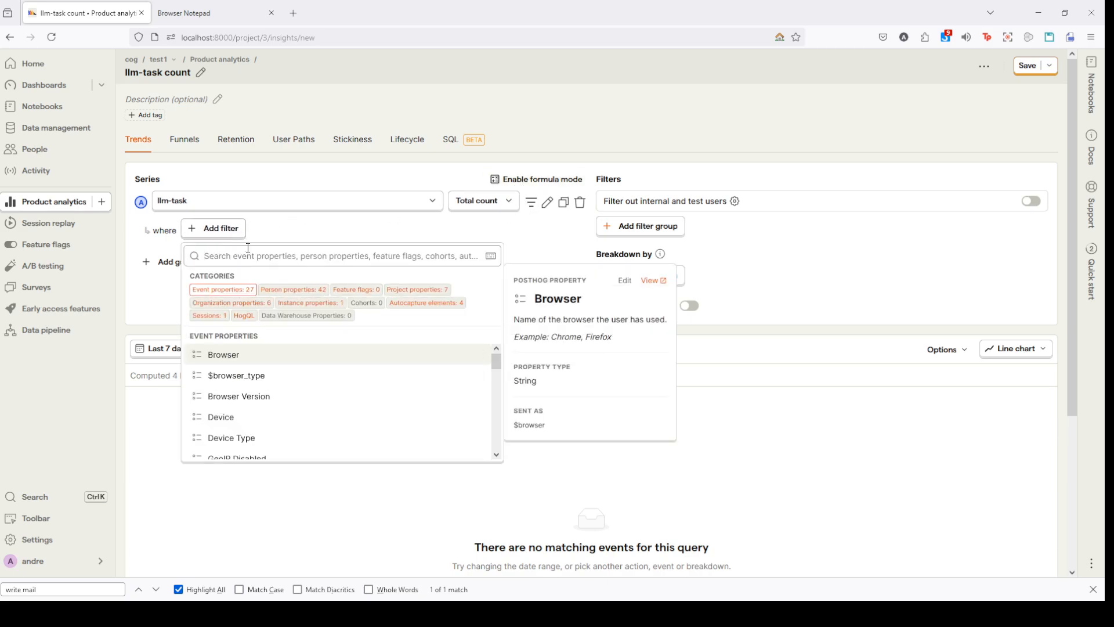
text(llm)
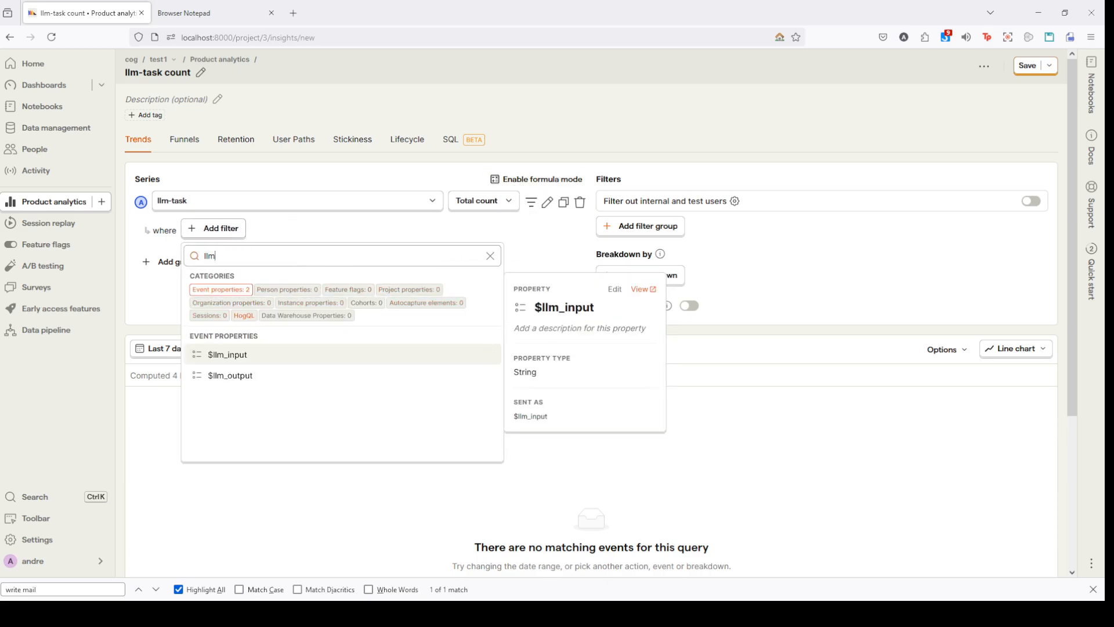
text(_input)
click(267, 356)
click(330, 228)
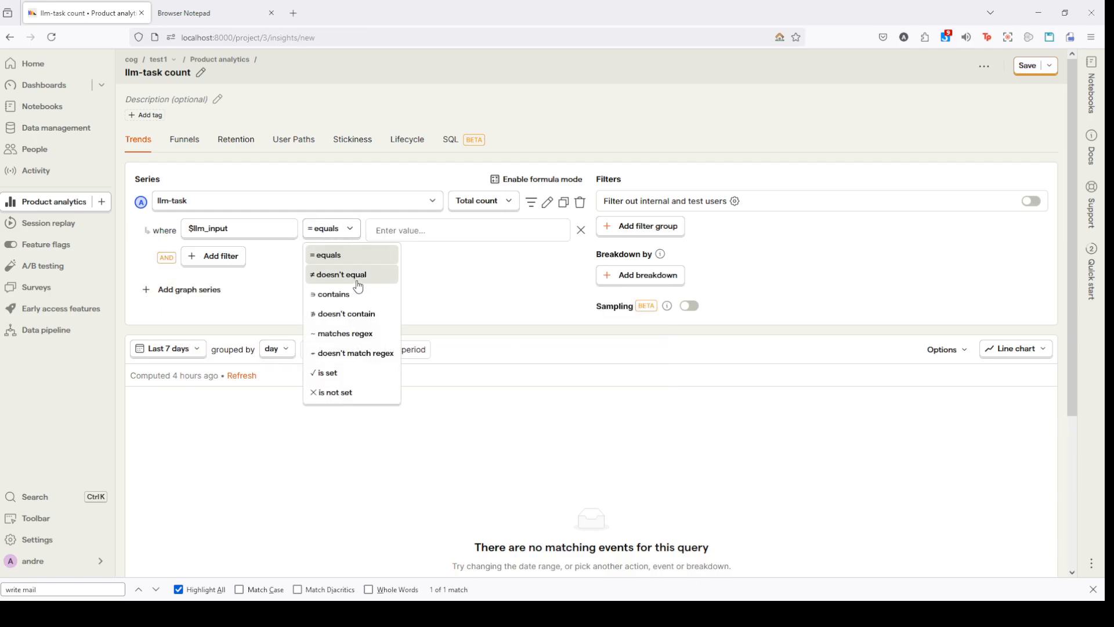
click(368, 313)
click(427, 240)
text(ch)
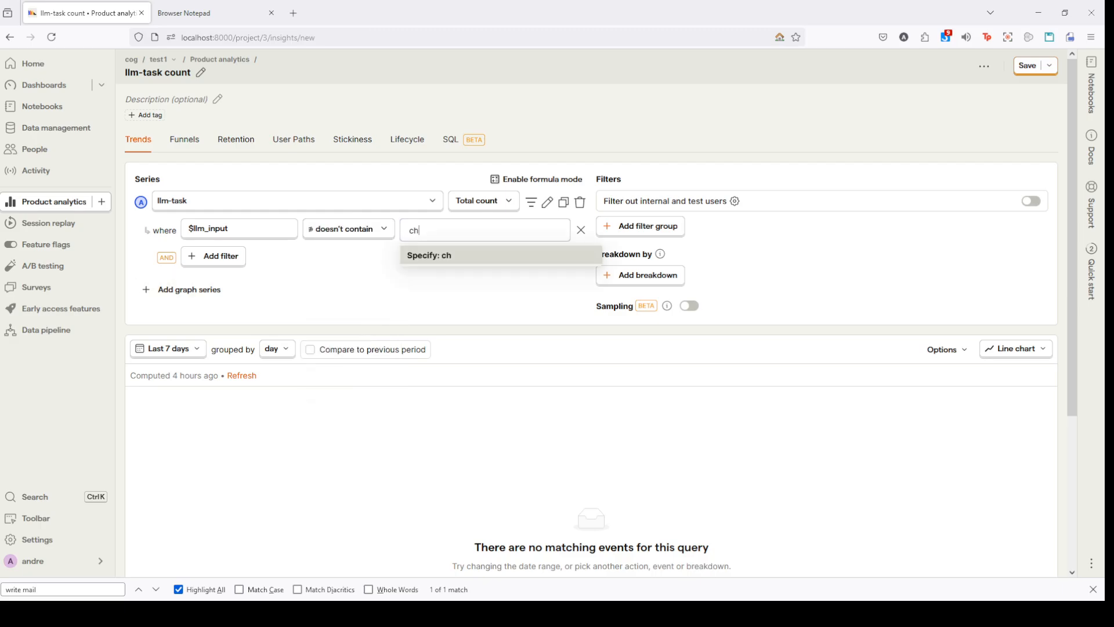
text(ristmas)
key(Return)
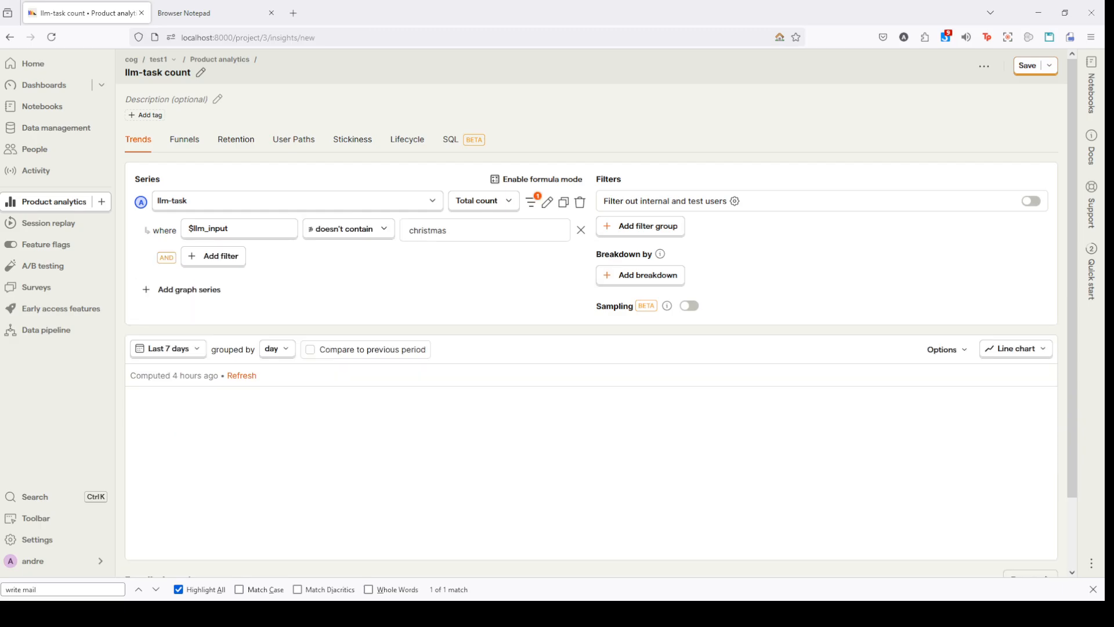
Start a custom fixed date range for the insight with April 1, 2023 as the start date
scroll(286, 265, down, 3)
scroll(196, 245, up, 2)
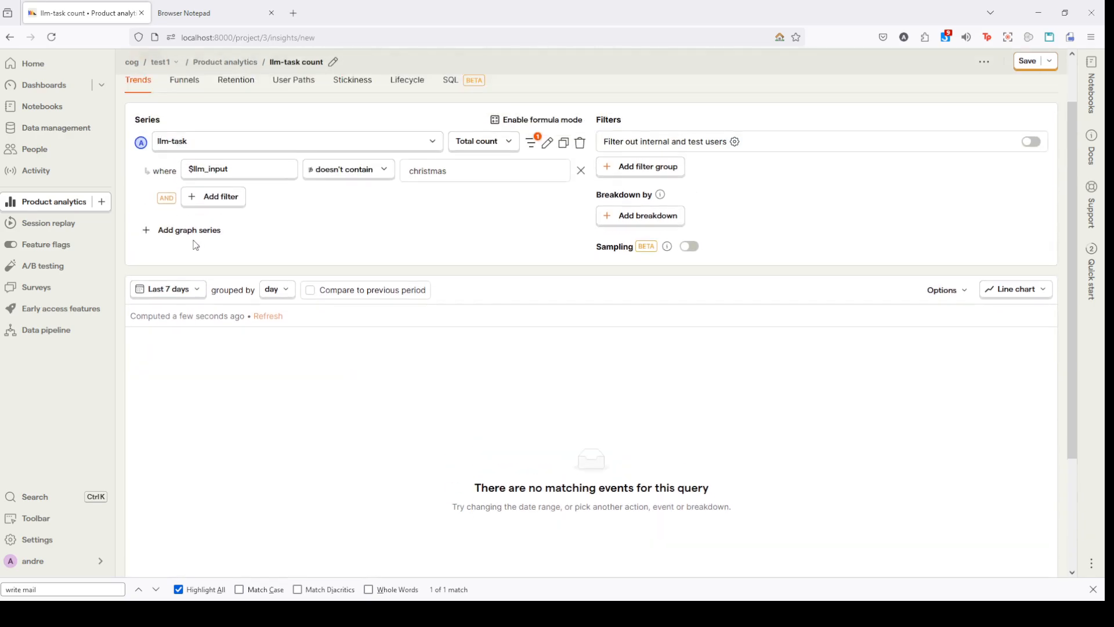
click(181, 290)
scroll(191, 525, down, 2)
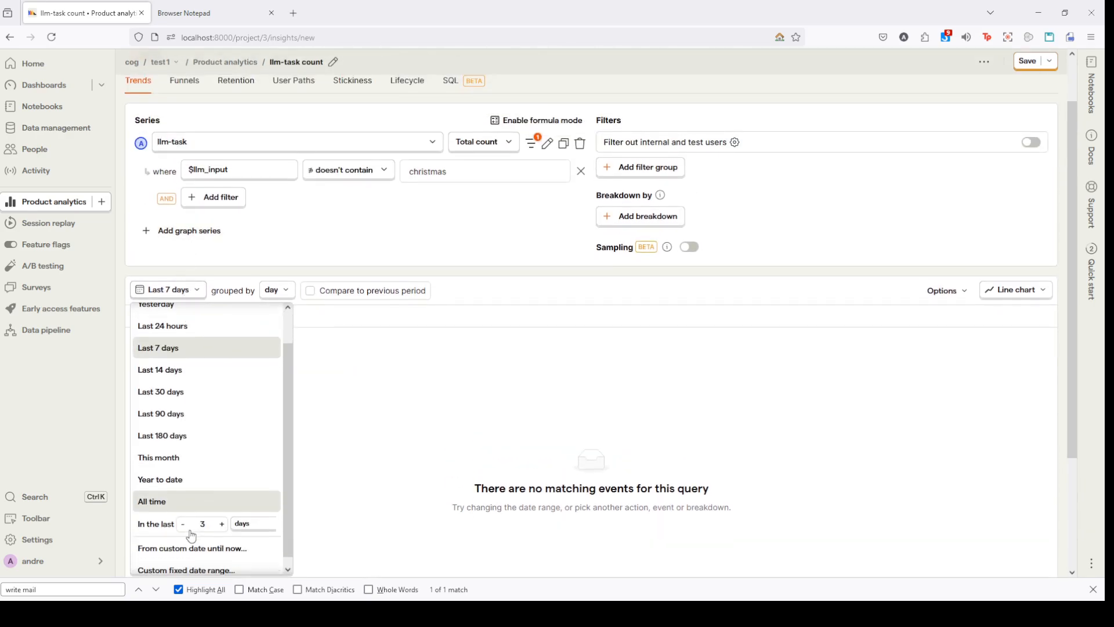
click(199, 562)
click(149, 349)
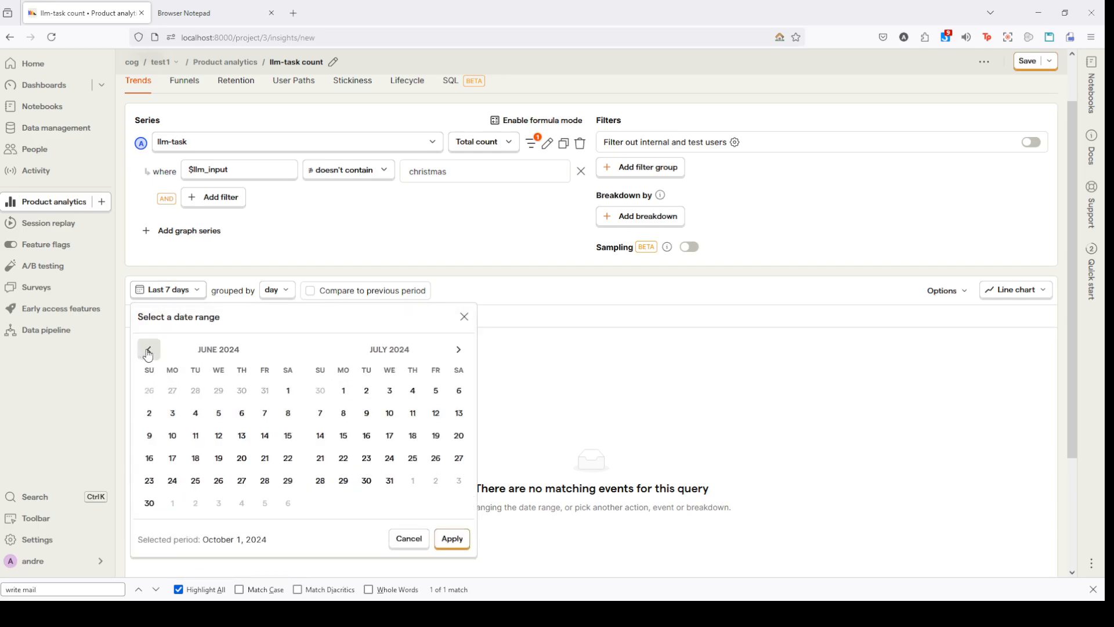
click(149, 350)
click(149, 349)
click(149, 349)
click(149, 350)
click(148, 349)
click(149, 349)
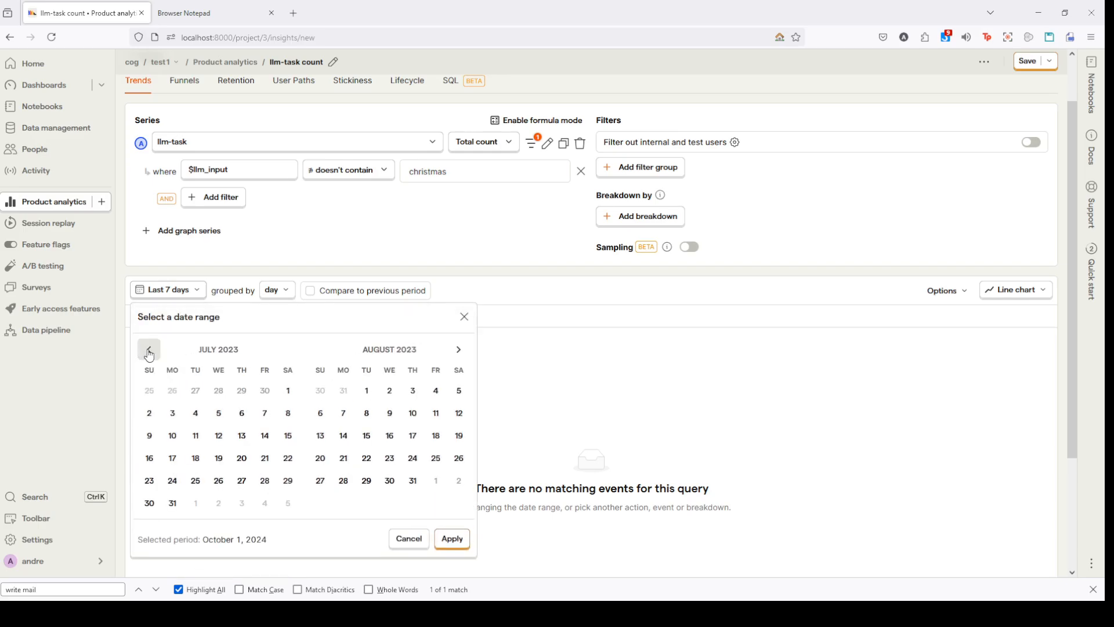
click(148, 349)
click(148, 349)
click(149, 349)
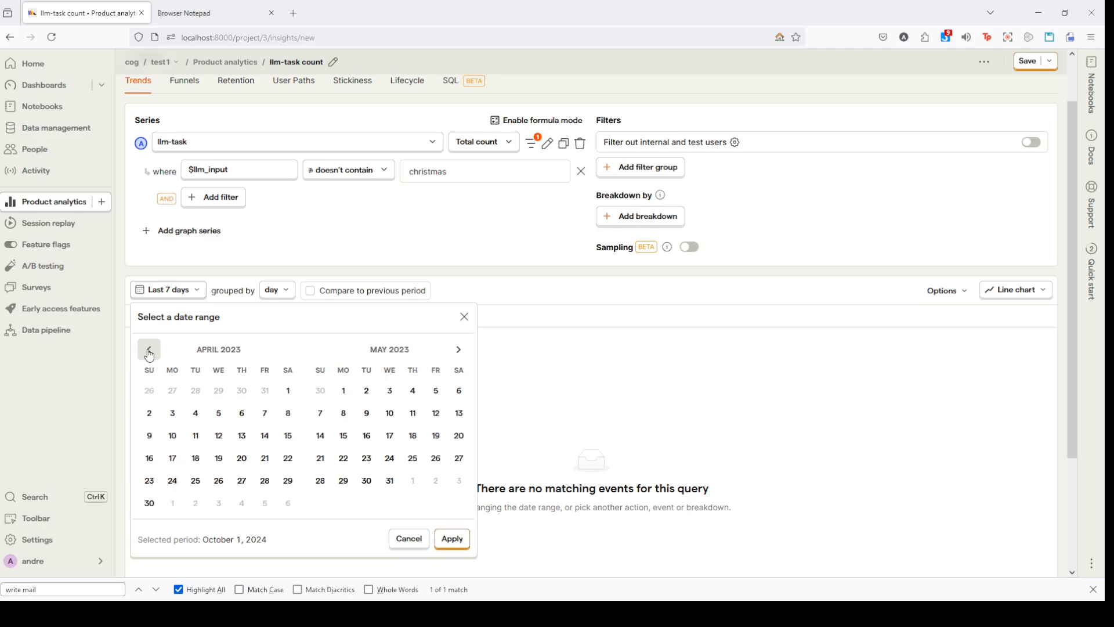
click(289, 390)
Set the date range's end to April 30, 2024 and apply the range to the insight
click(458, 349)
click(459, 349)
click(458, 349)
click(458, 349)
click(458, 349)
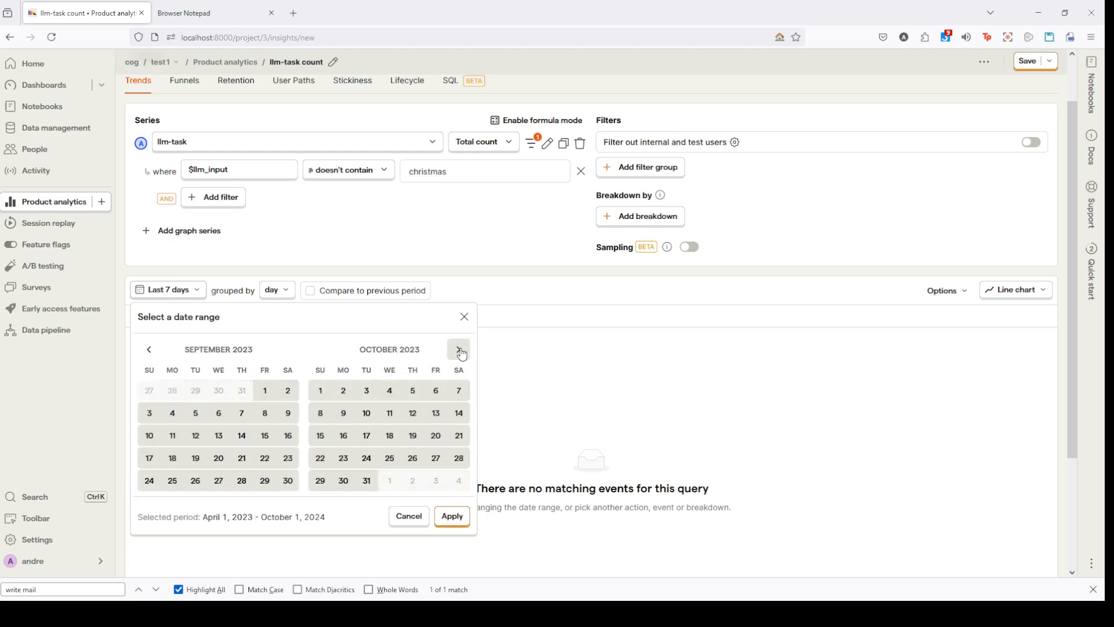
click(459, 349)
click(458, 349)
click(458, 350)
click(459, 350)
click(459, 349)
click(458, 349)
click(459, 349)
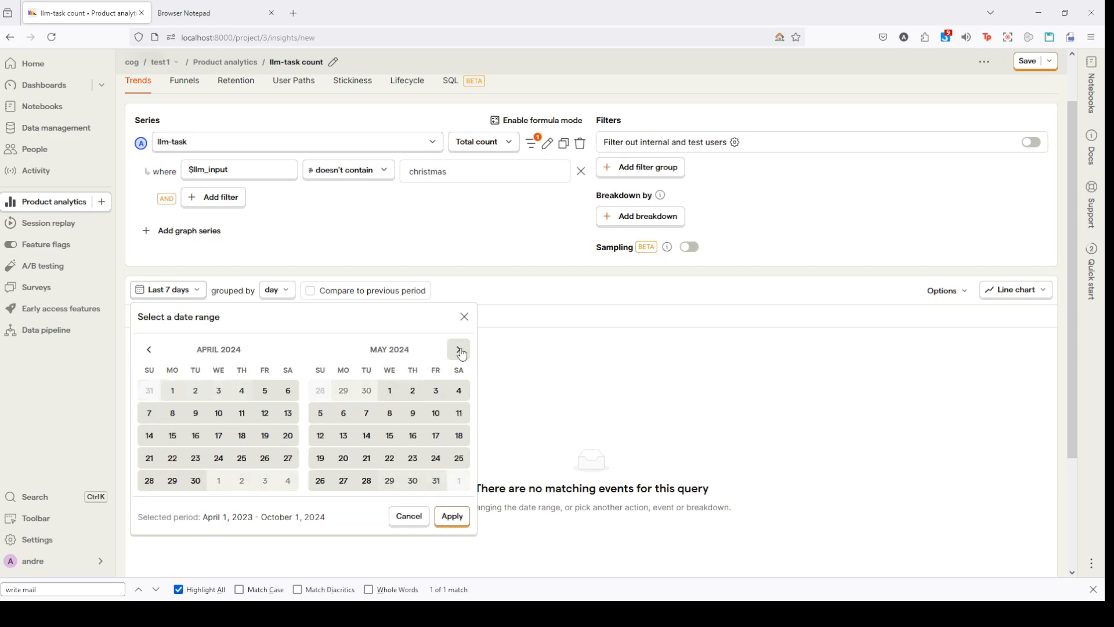
click(196, 481)
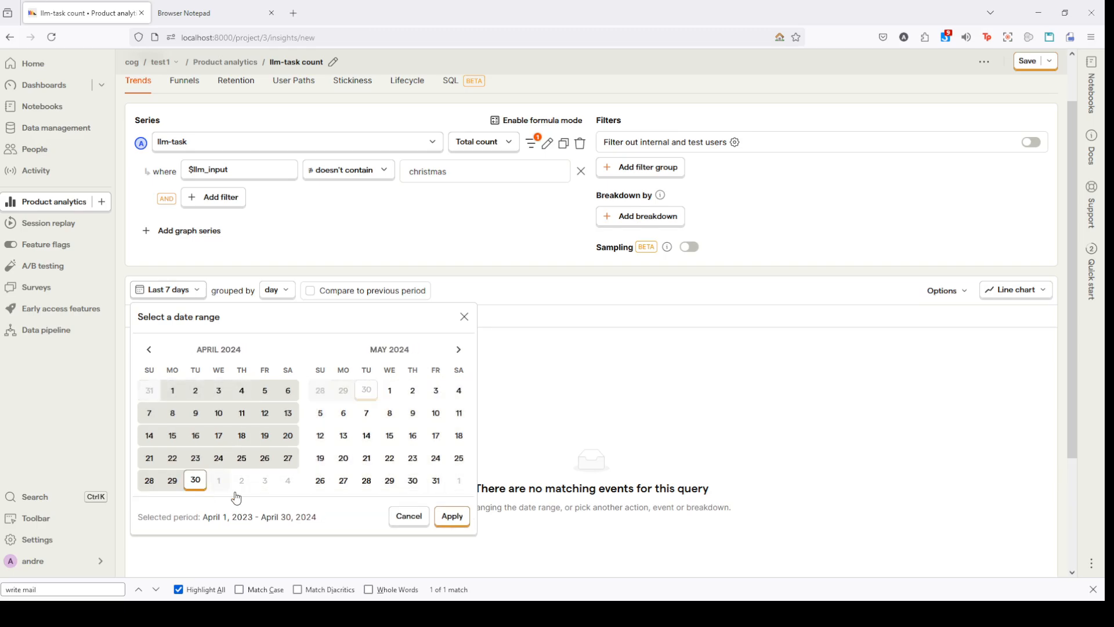
click(446, 519)
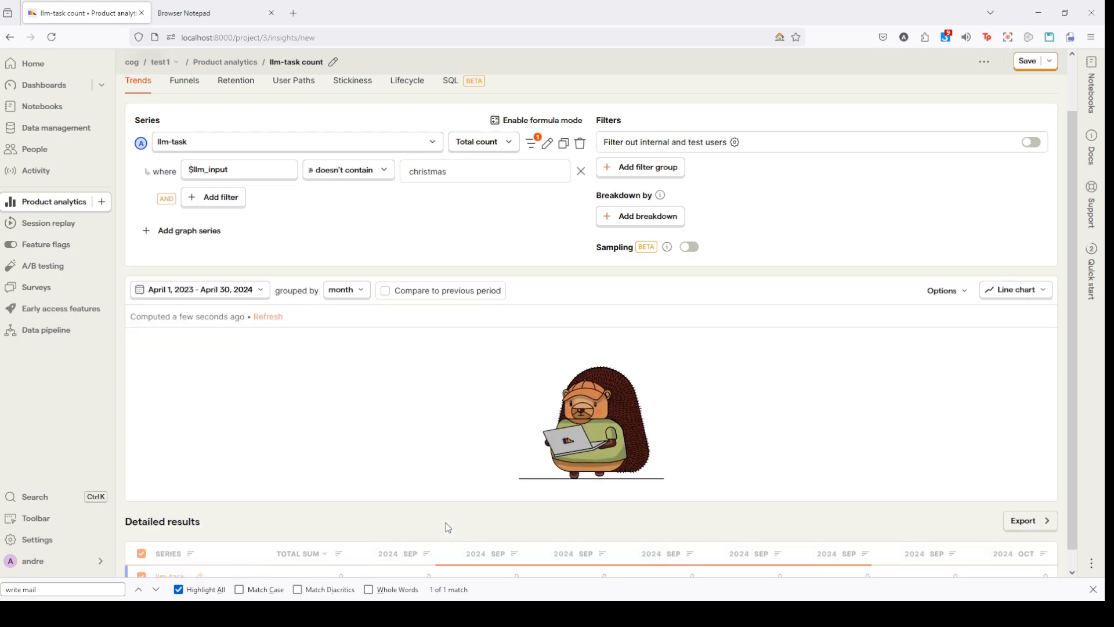
Change the $llm_input filter's operator to contains and its value to valentines
click(348, 176)
click(339, 234)
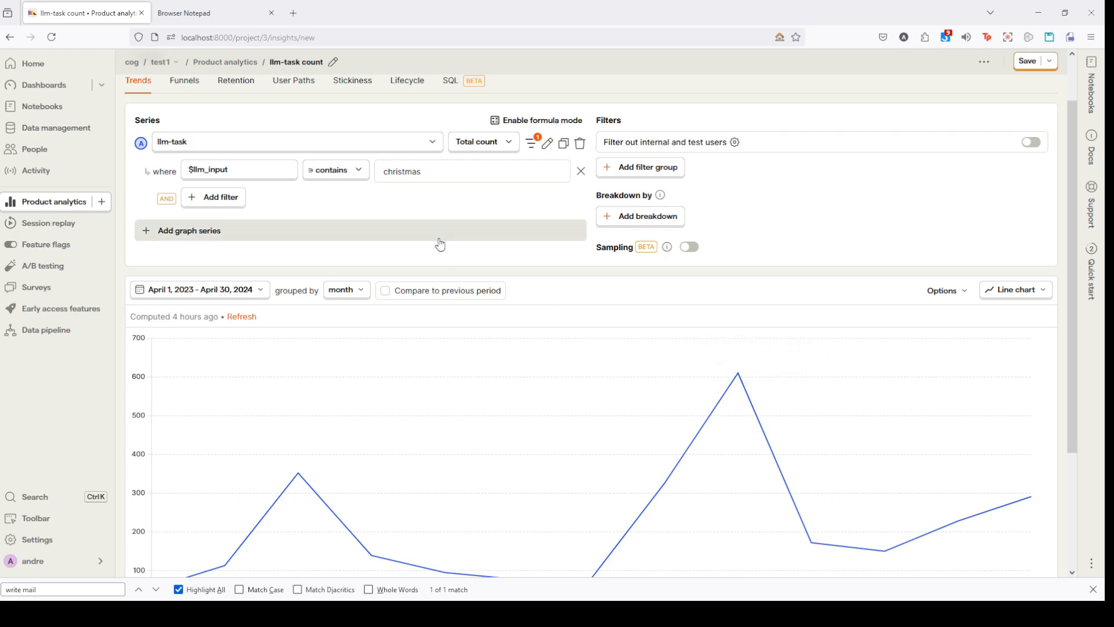
click(434, 176)
key(ctrl+a)
text(va)
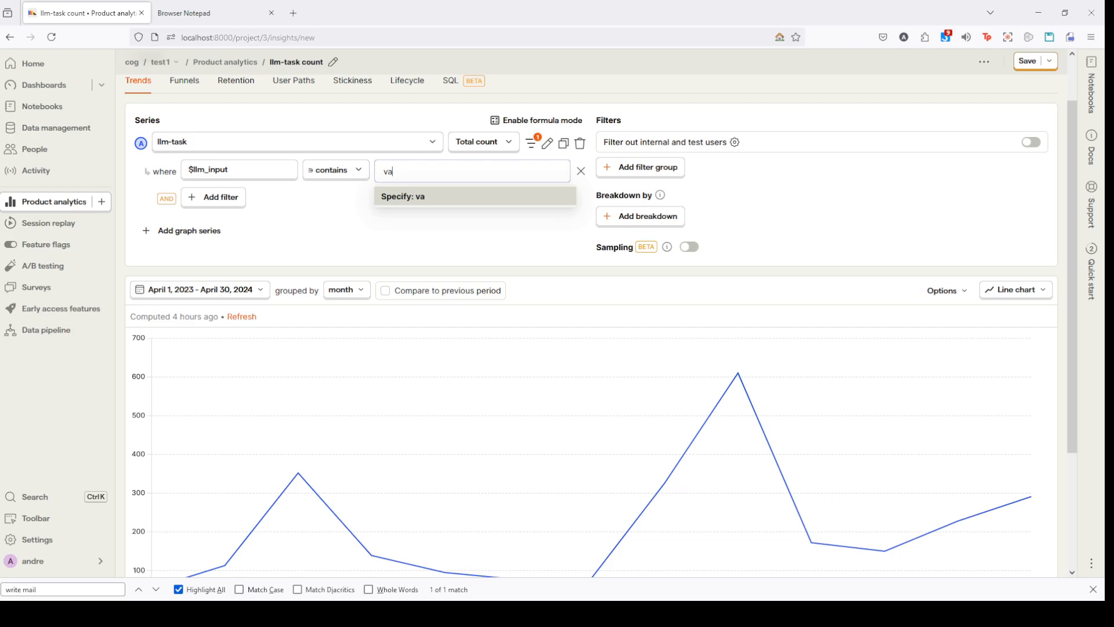
text(lentines)
key(Return)
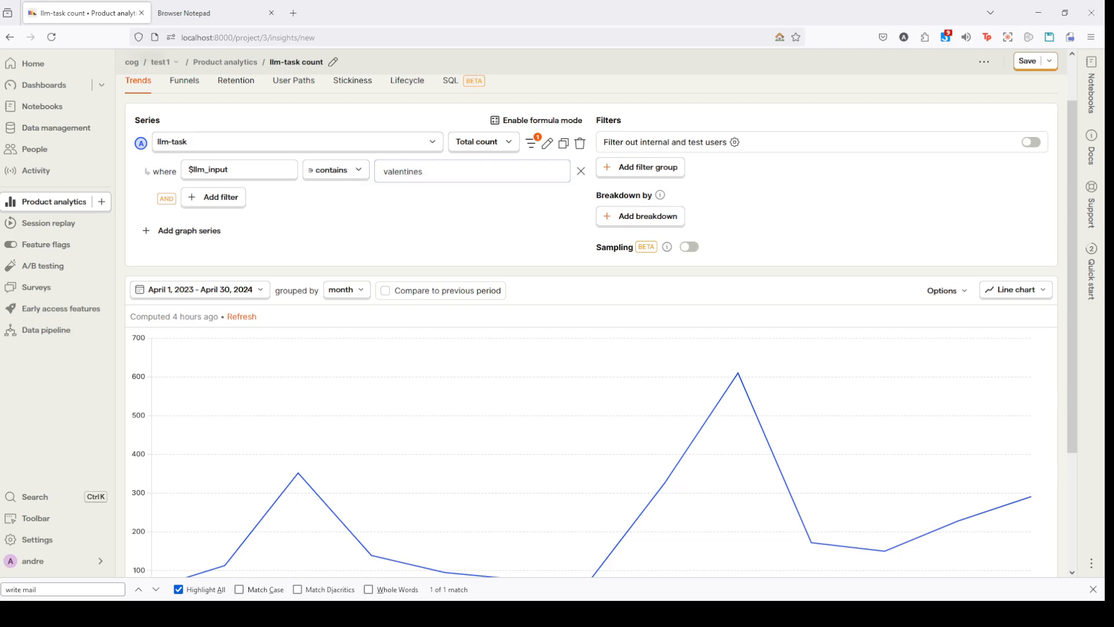
Inspect the monthly trend chart and open the list of persons behind the February 2024 data point
scroll(321, 308, down, 1)
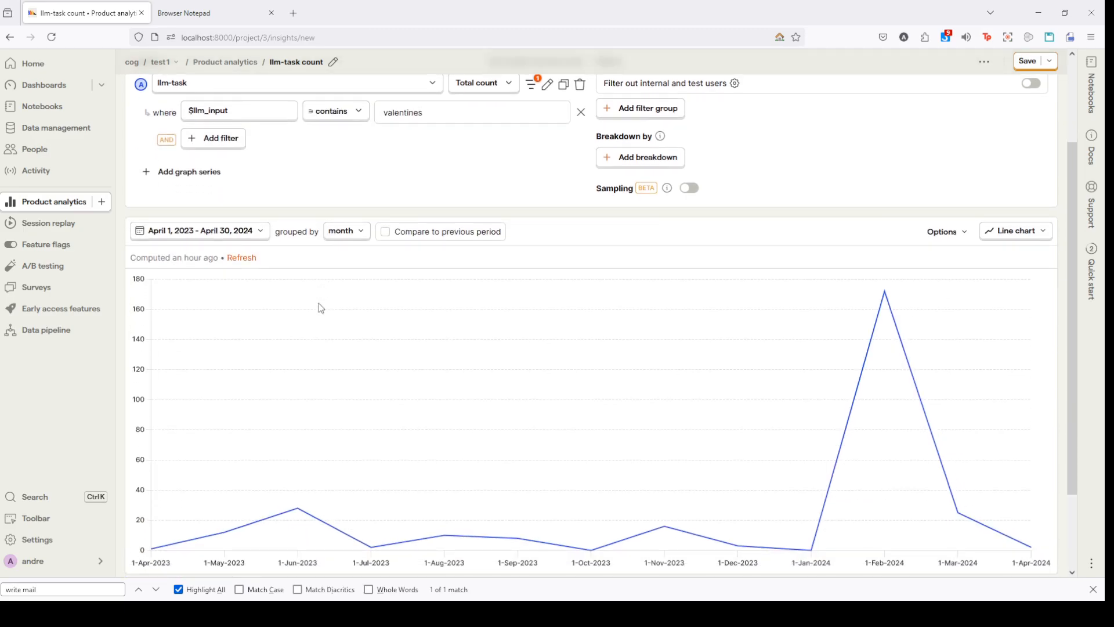
scroll(888, 494, up, 2)
mouse_move(892, 447)
scroll(892, 448, down, 1)
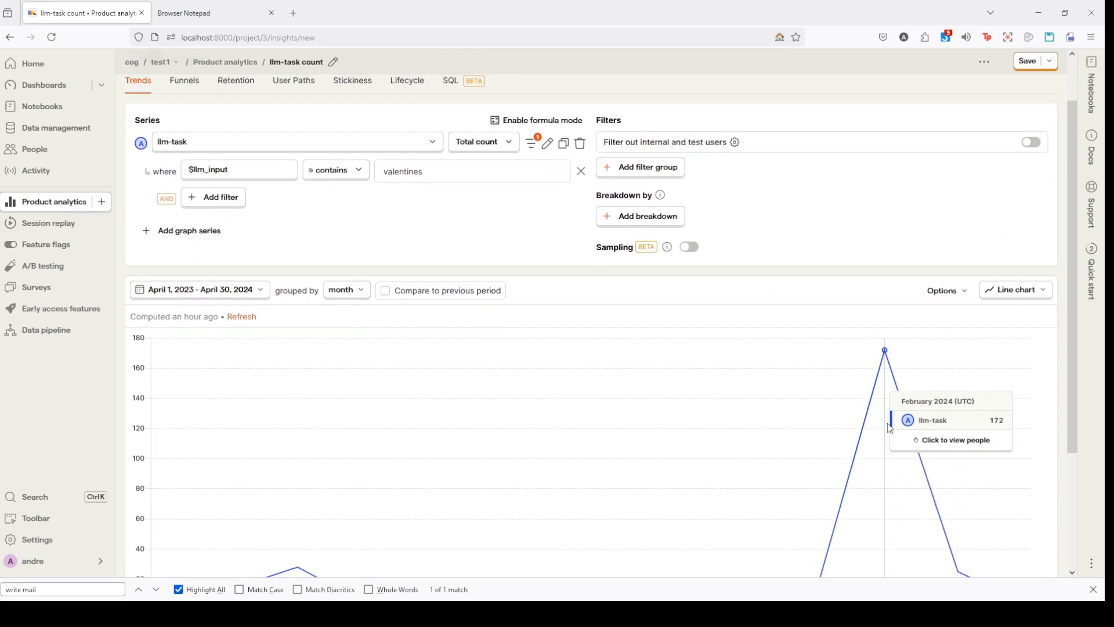
scroll(881, 411, down, 1)
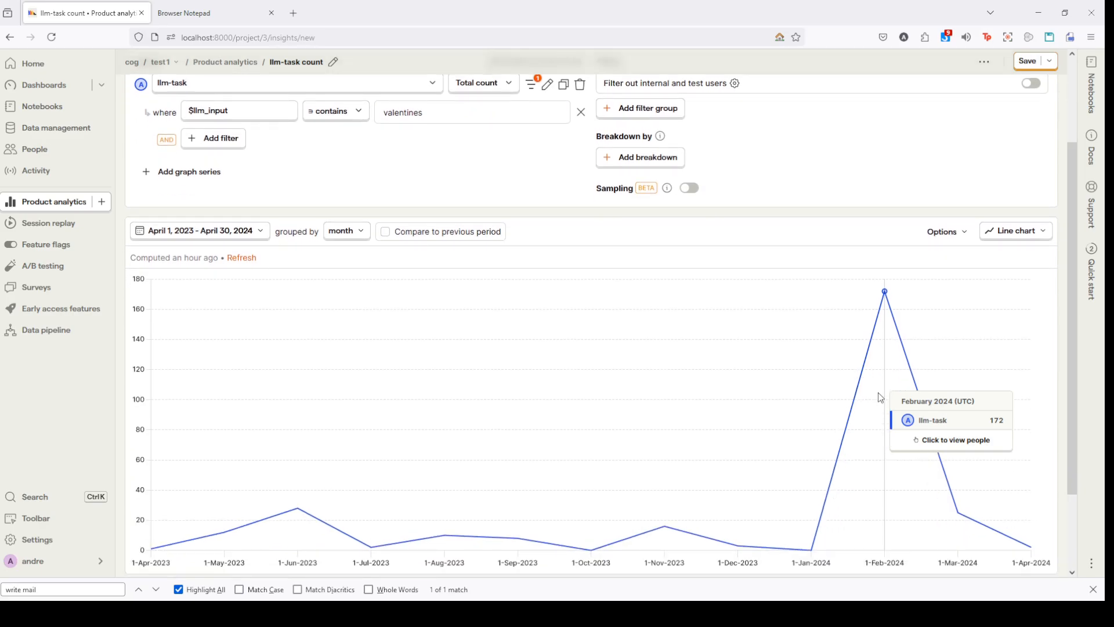
click(878, 390)
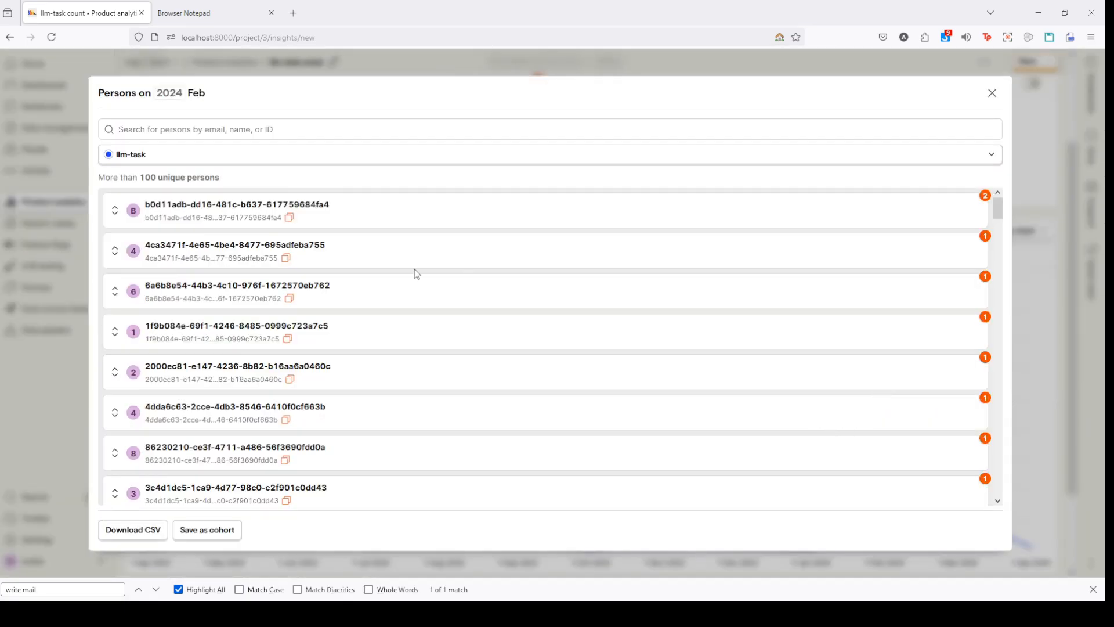
scroll(590, 261, down, 3)
scroll(609, 264, up, 4)
Expand the first person in the list, read the conversation in their LLM events, and collapse the entry
click(116, 211)
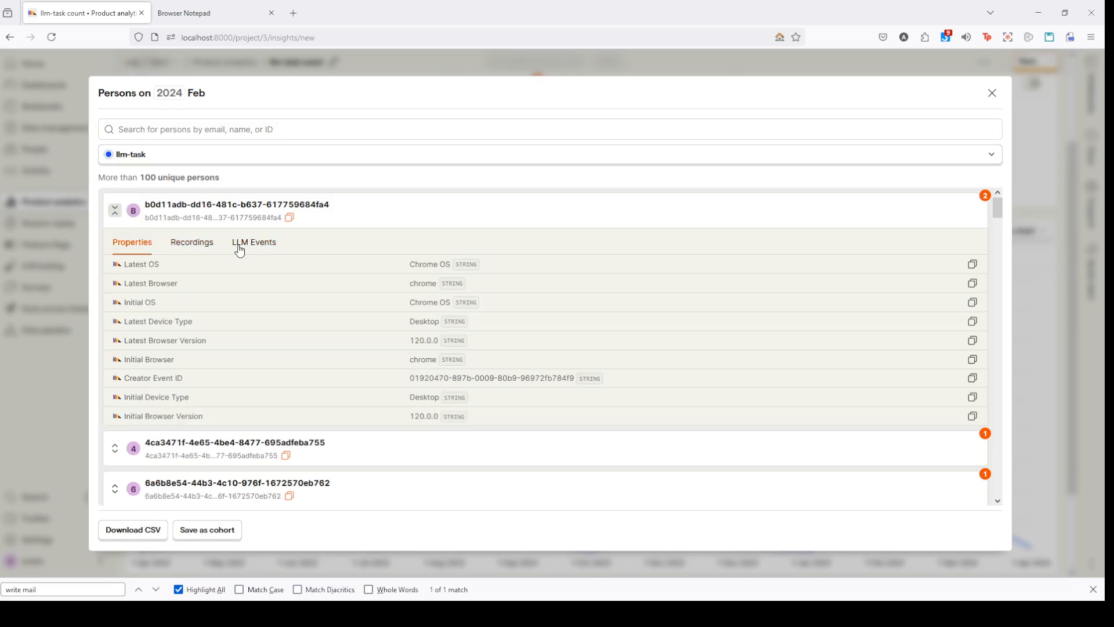
click(246, 246)
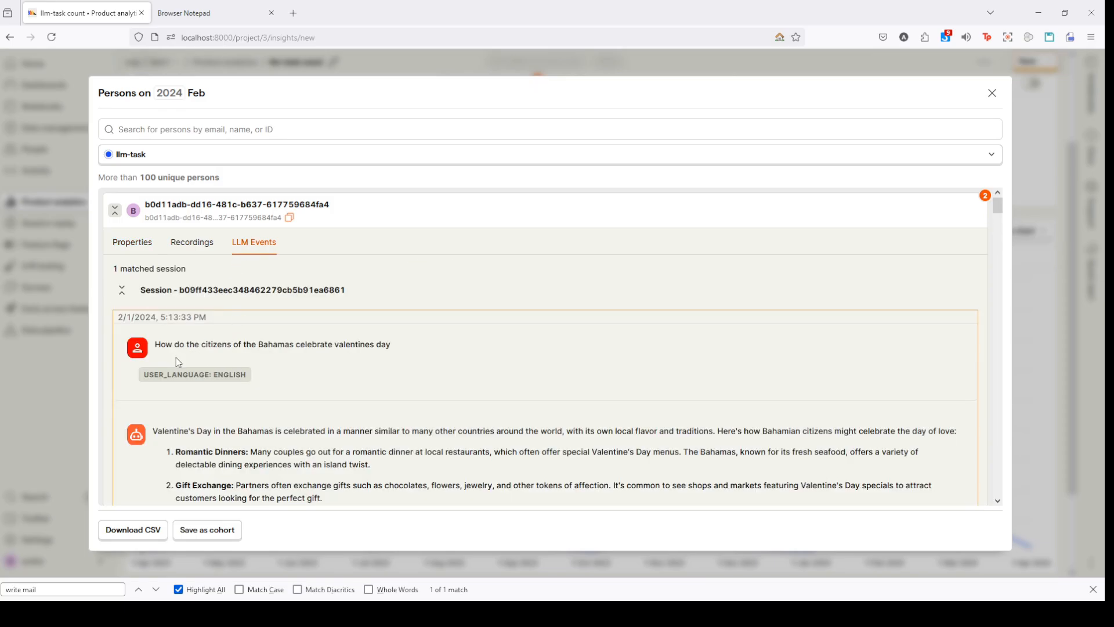
scroll(178, 362, down, 2)
scroll(178, 361, up, 2)
drag(173, 344, 369, 348)
double_click(349, 348)
click(114, 211)
Review the second person's LLM events conversation, collapse the entry, and close the persons list
click(115, 251)
click(254, 283)
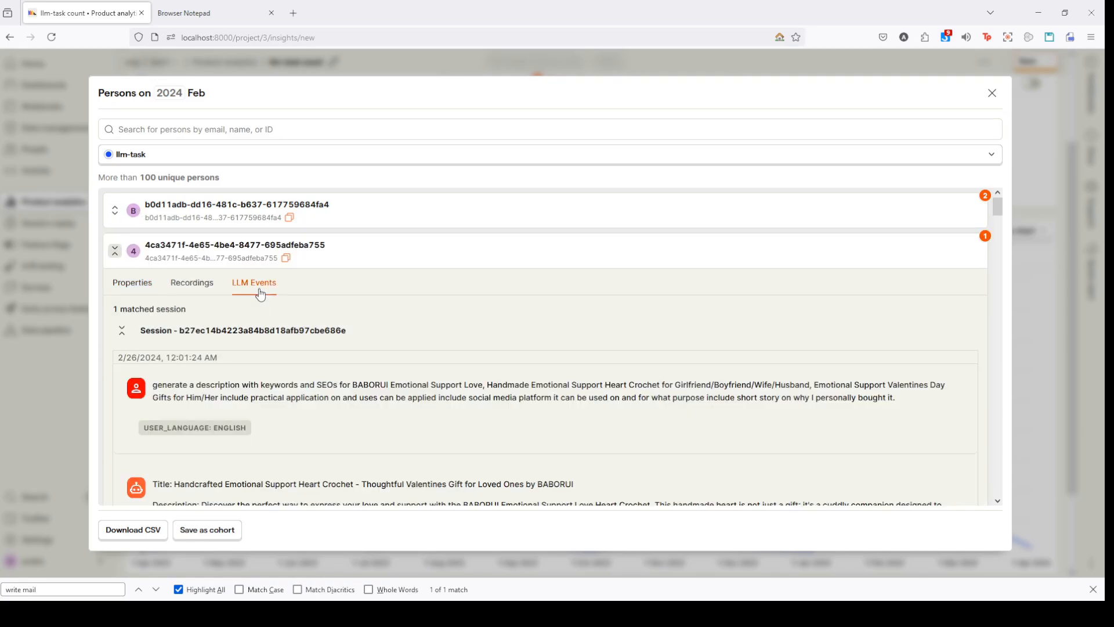
scroll(243, 379, down, 1)
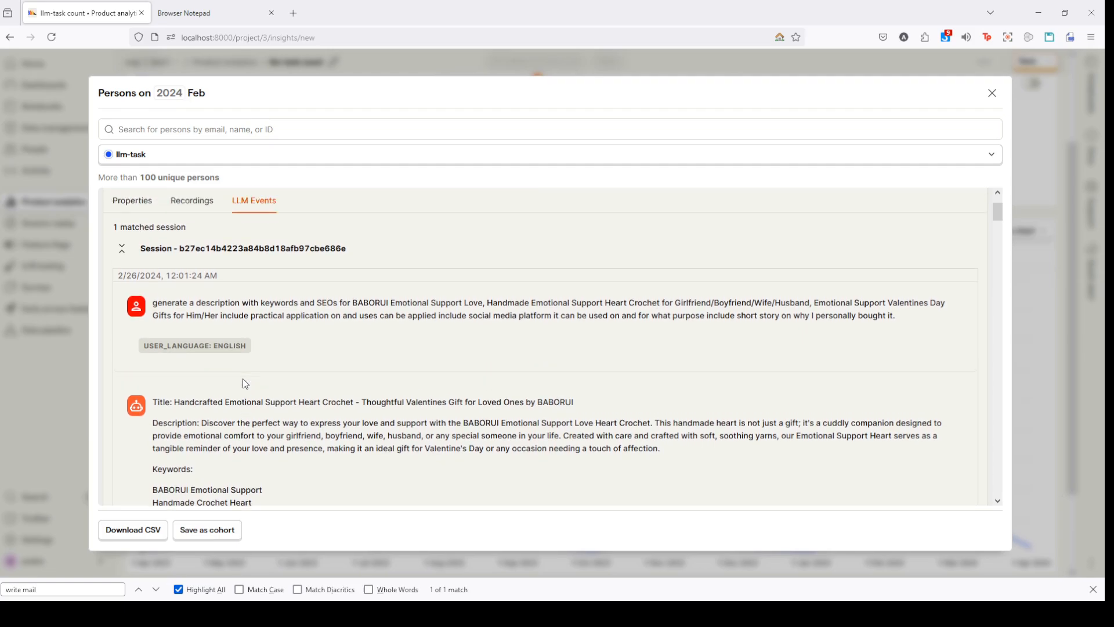
scroll(254, 380, up, 1)
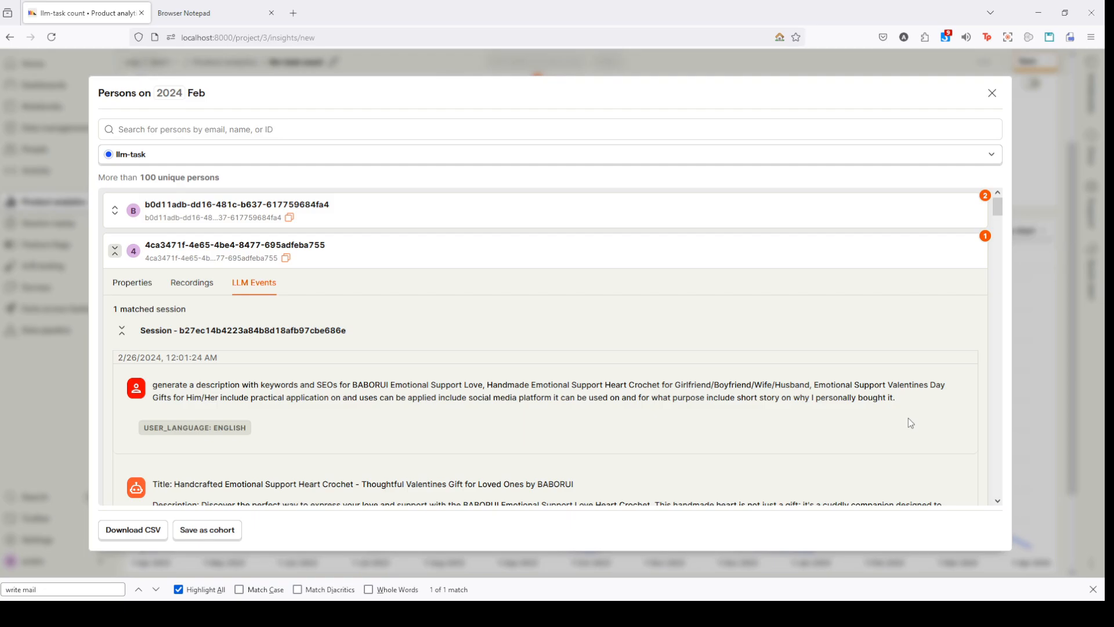
double_click(906, 384)
scroll(906, 388, down, 10)
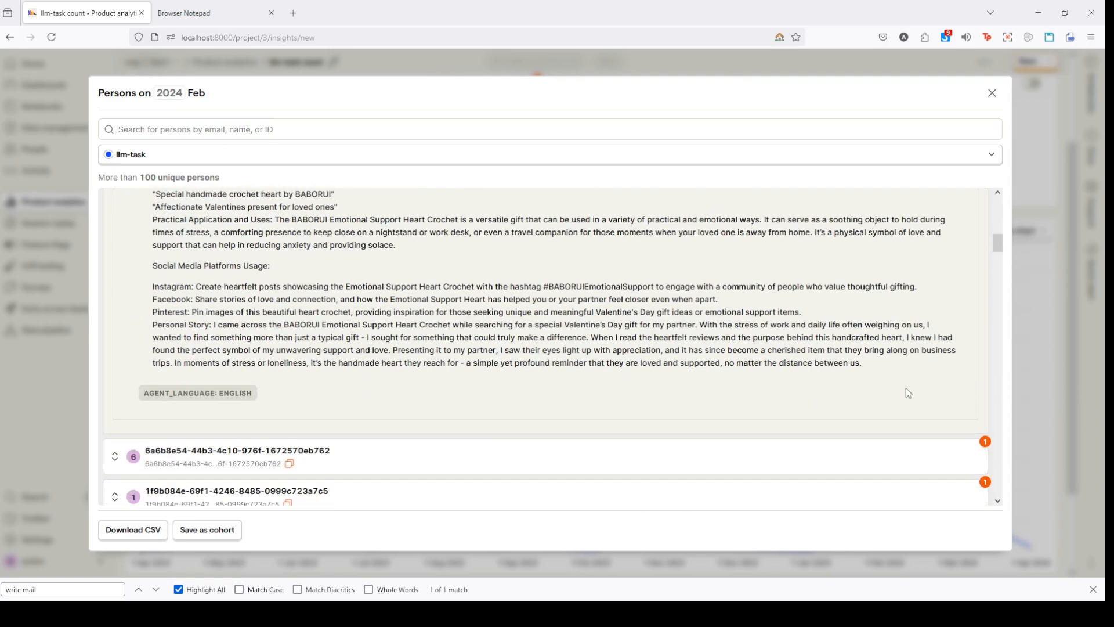
scroll(906, 387, up, 10)
click(115, 250)
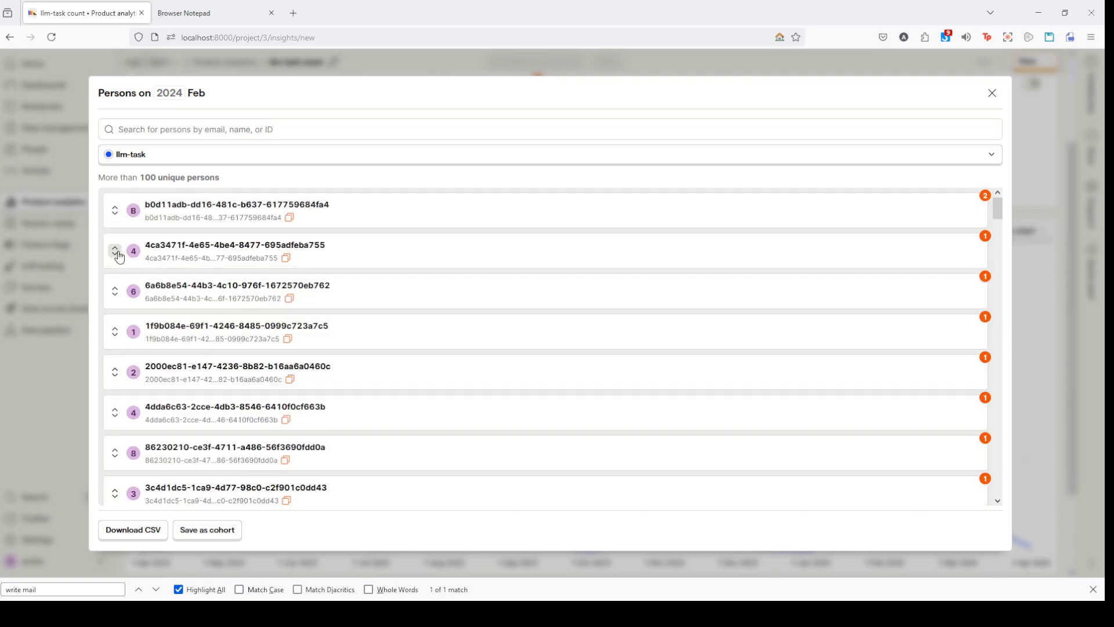
click(23, 396)
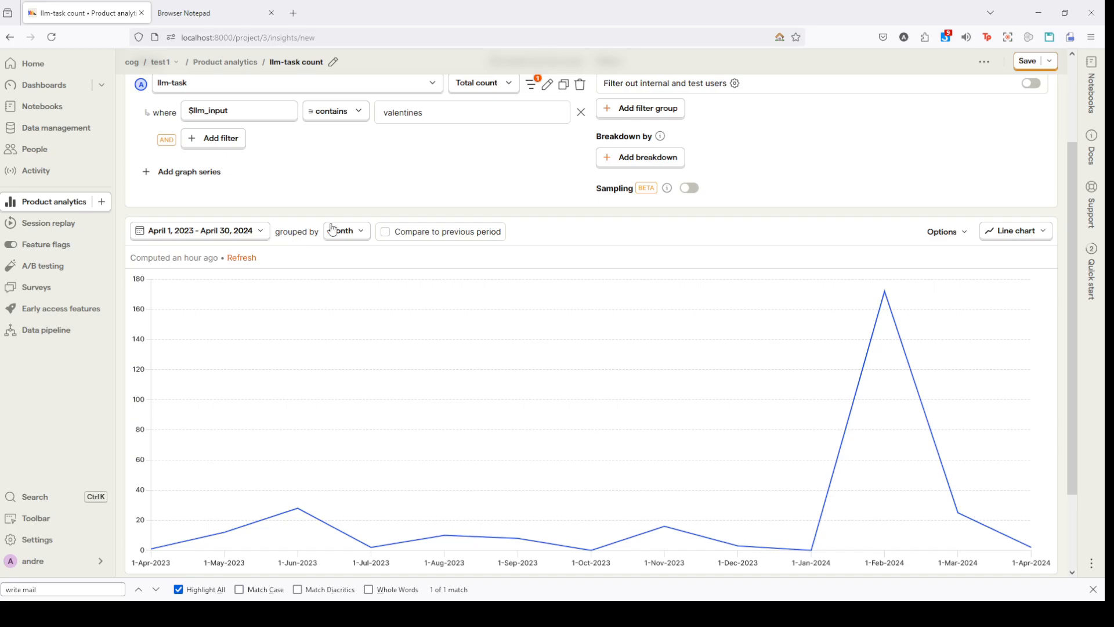
Change the $llm_input filter's operator to matches regex and its value to (write) (email)
click(355, 111)
scroll(380, 276, up, 2)
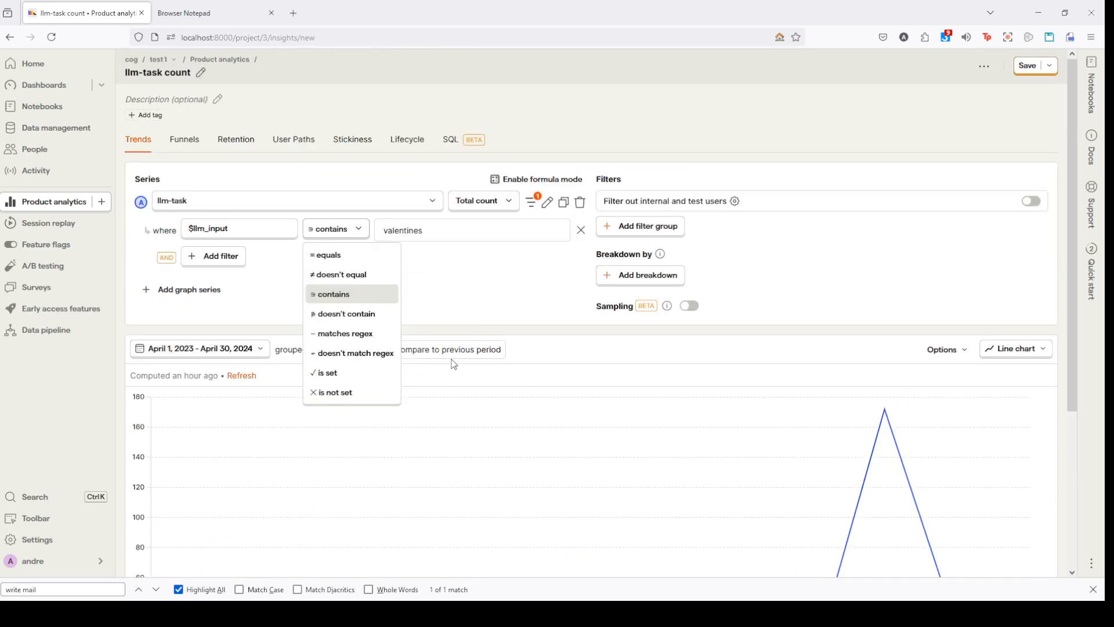
click(359, 335)
click(447, 230)
key(ctrl+a)
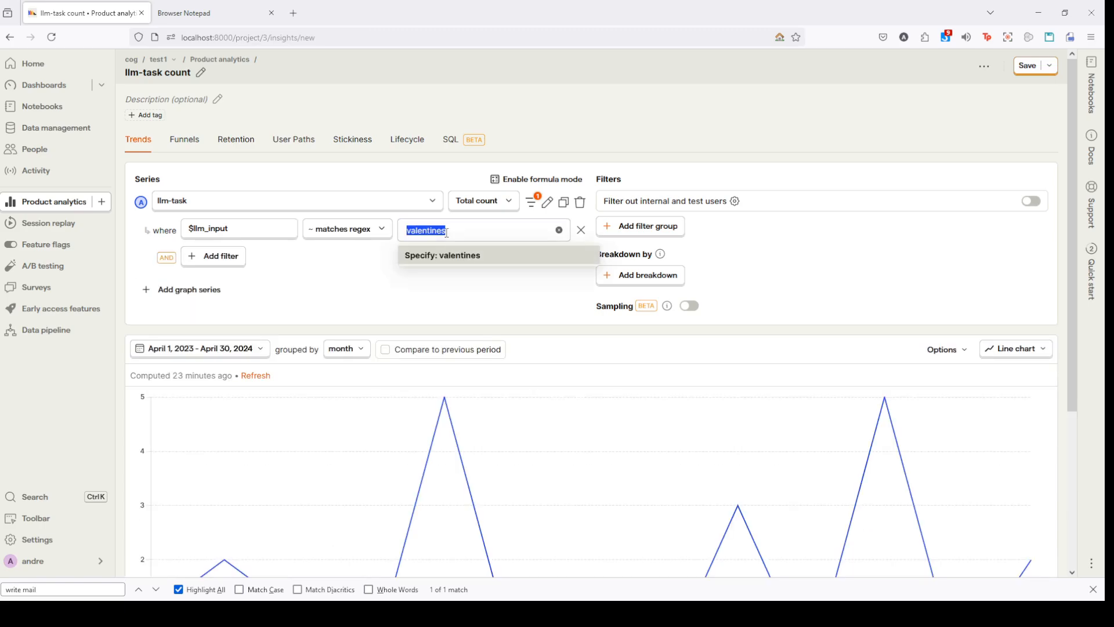
text((write) (email))
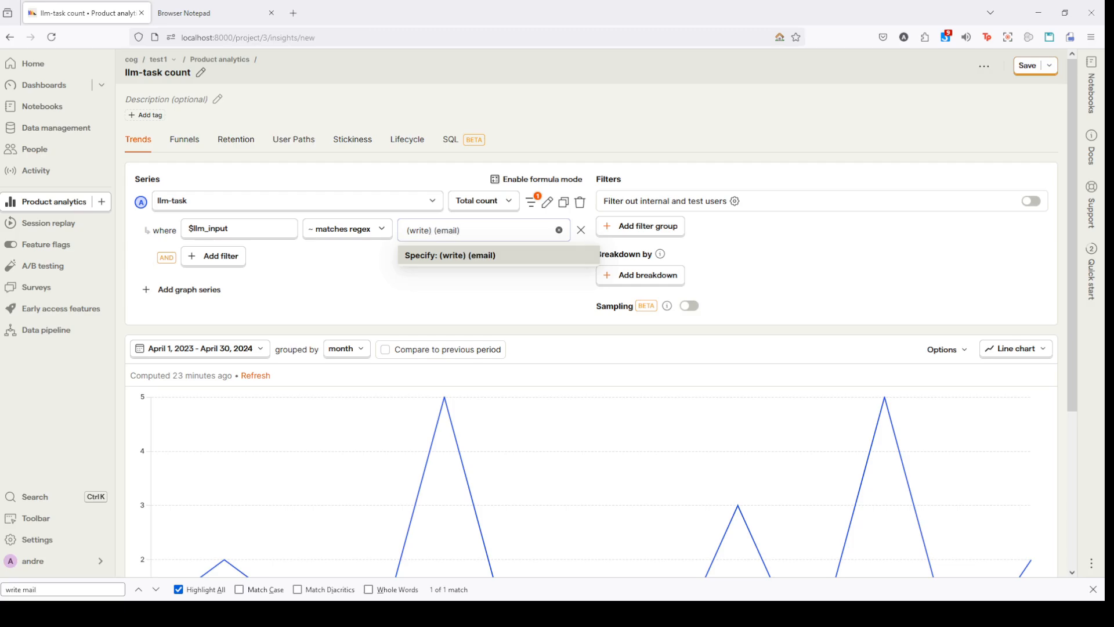
key(Return)
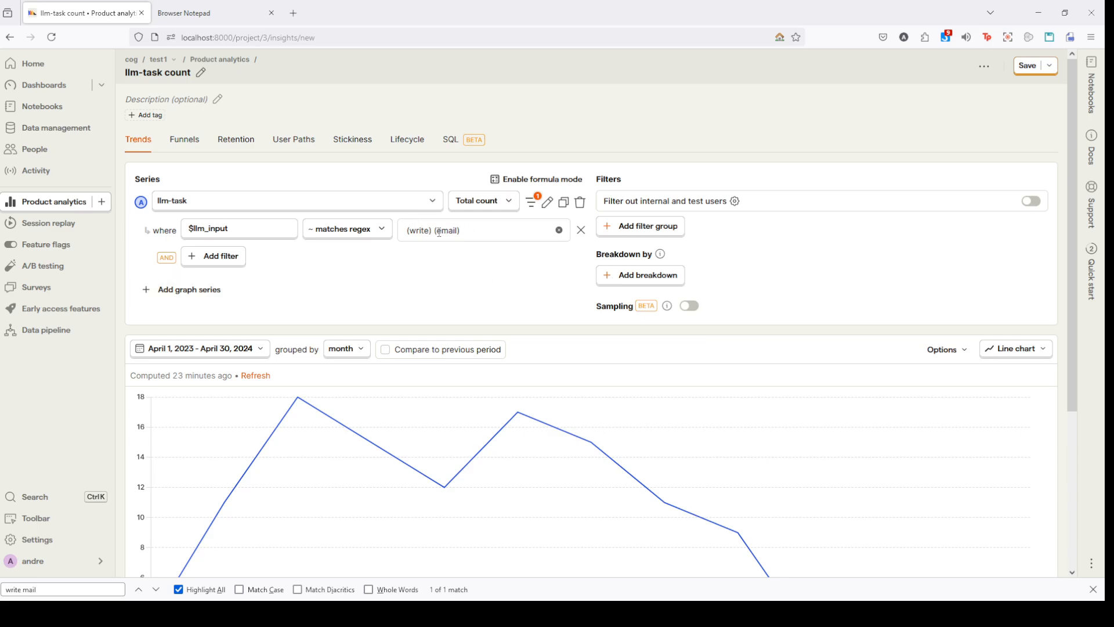
Switch to Browser Notepad and examine the words between "write" and "email" in the sample sentence
click(200, 17)
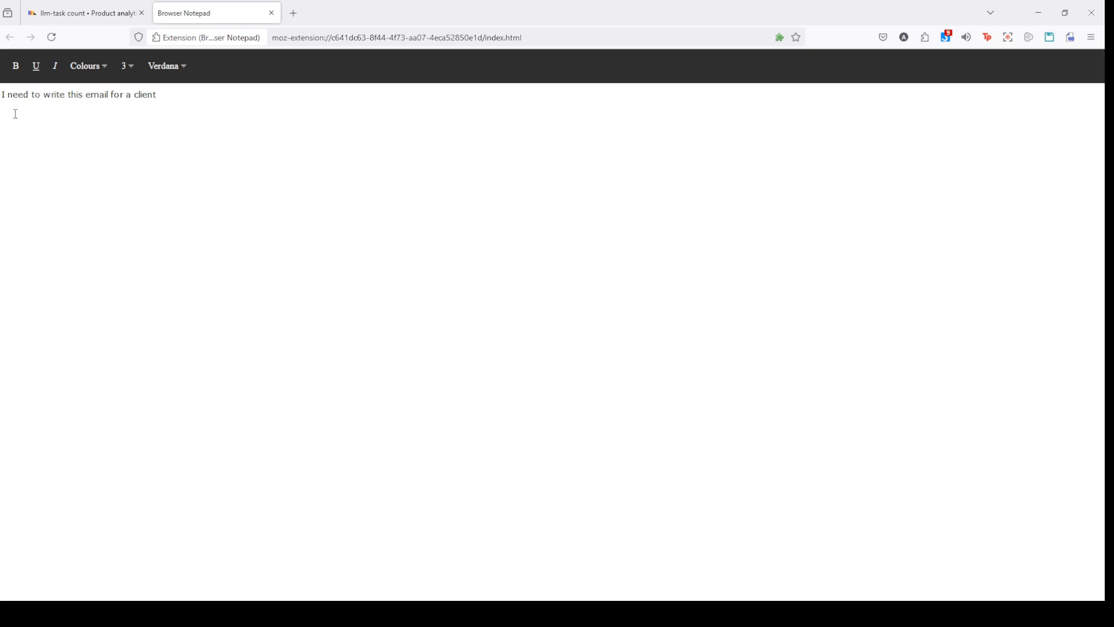
drag(2, 95, 104, 100)
click(114, 95)
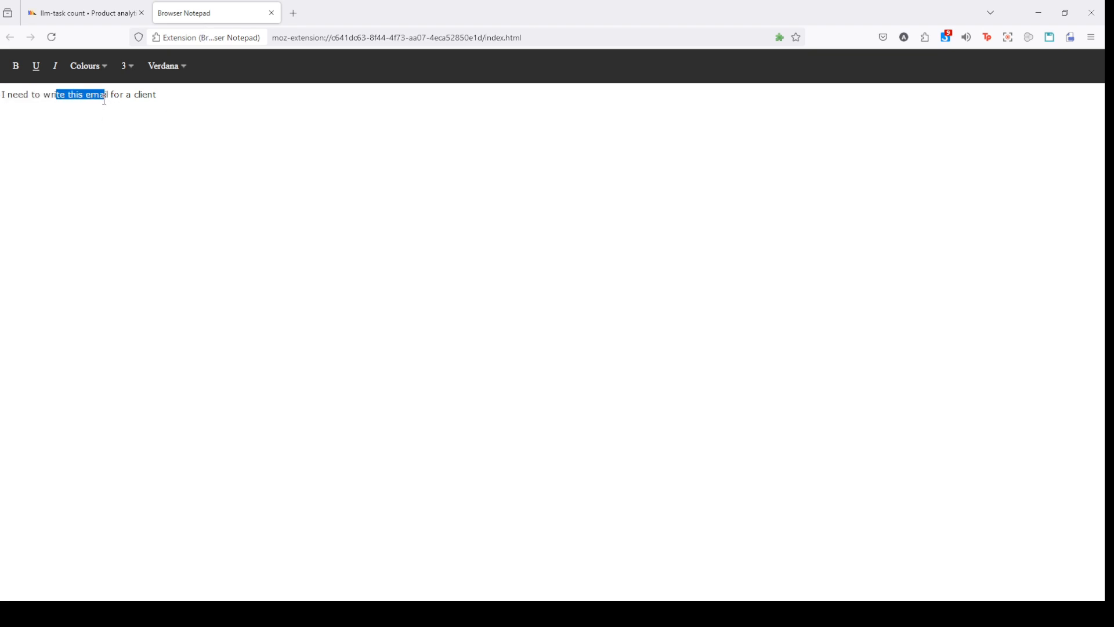
click(100, 16)
click(213, 15)
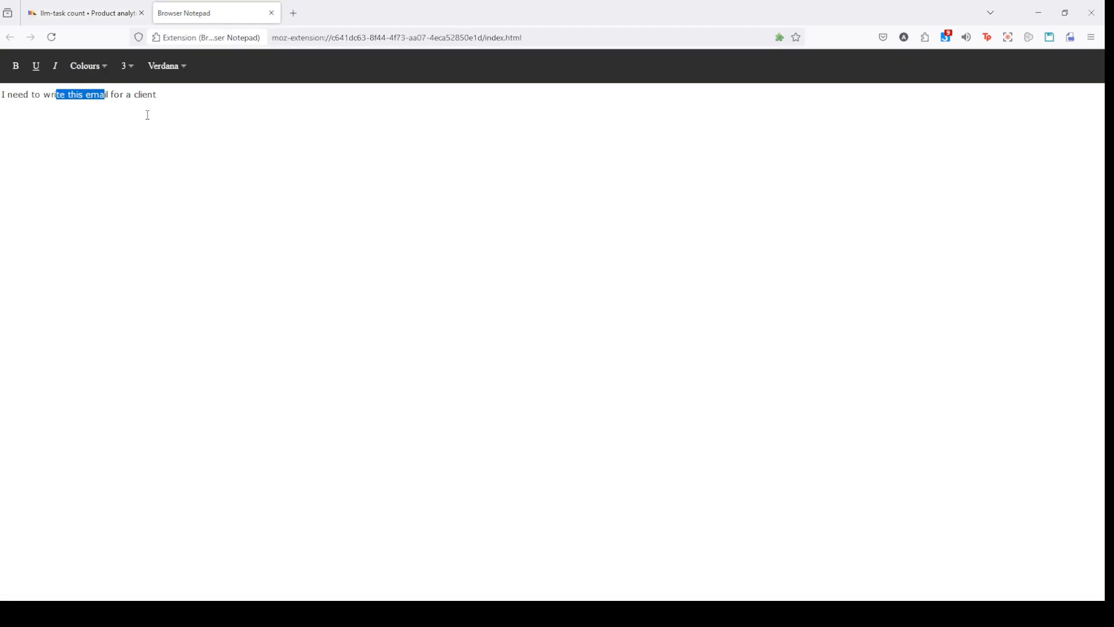
double_click(78, 94)
Add the regex (respond|draft|check|reply|rewrite|convert|change|turn)\b(\W+\w+){0,4}\W*(email|mail|letter) on a new line below the sample sentence
click(209, 99)
key(Return)
text((respond|draft|check|reply|rewrite|convert|change|turn)\b(\W+\w+){0,4}\W*(email|mail|letter))
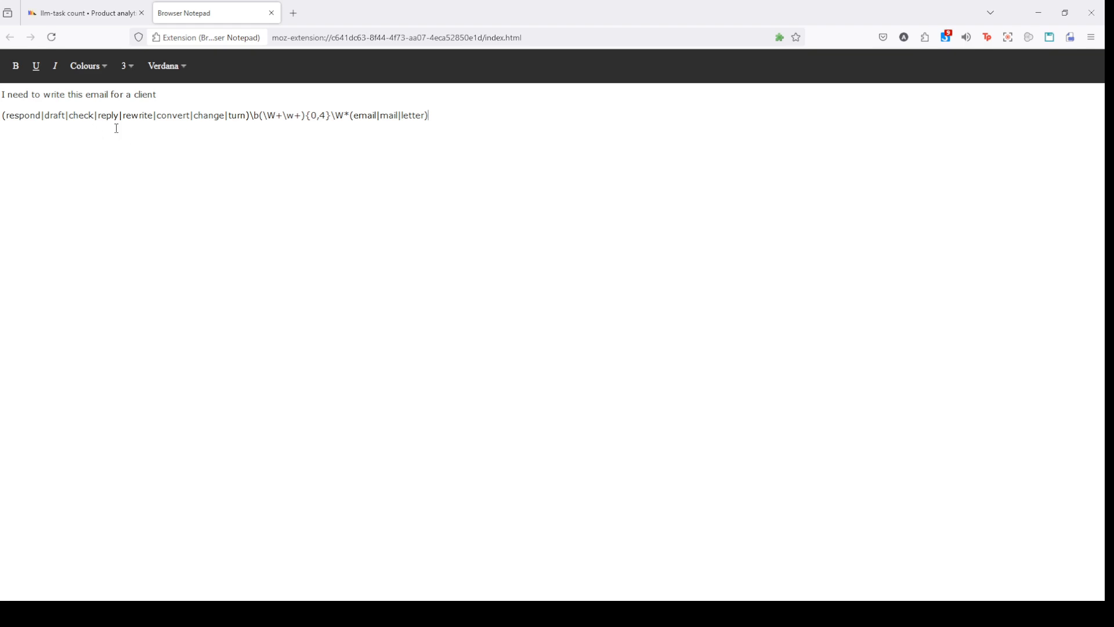
Examine the regex's verb alternatives and its \b(\W+\w+){0,4} word-gap part in the note
click(6, 118)
drag(6, 118, 146, 115)
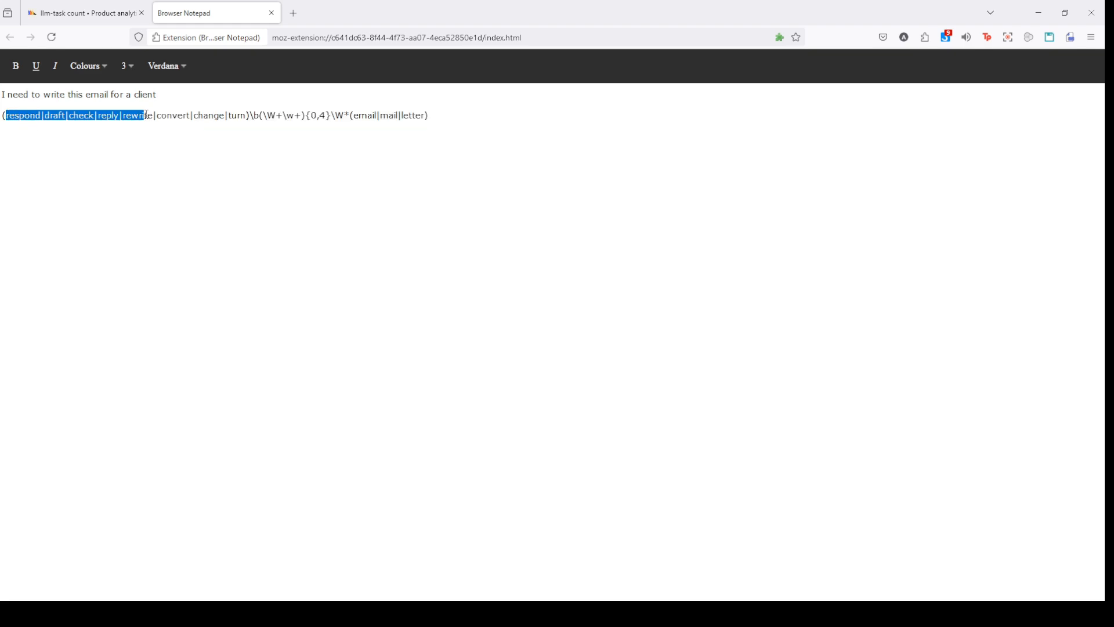
click(27, 114)
double_click(26, 114)
double_click(64, 116)
double_click(90, 115)
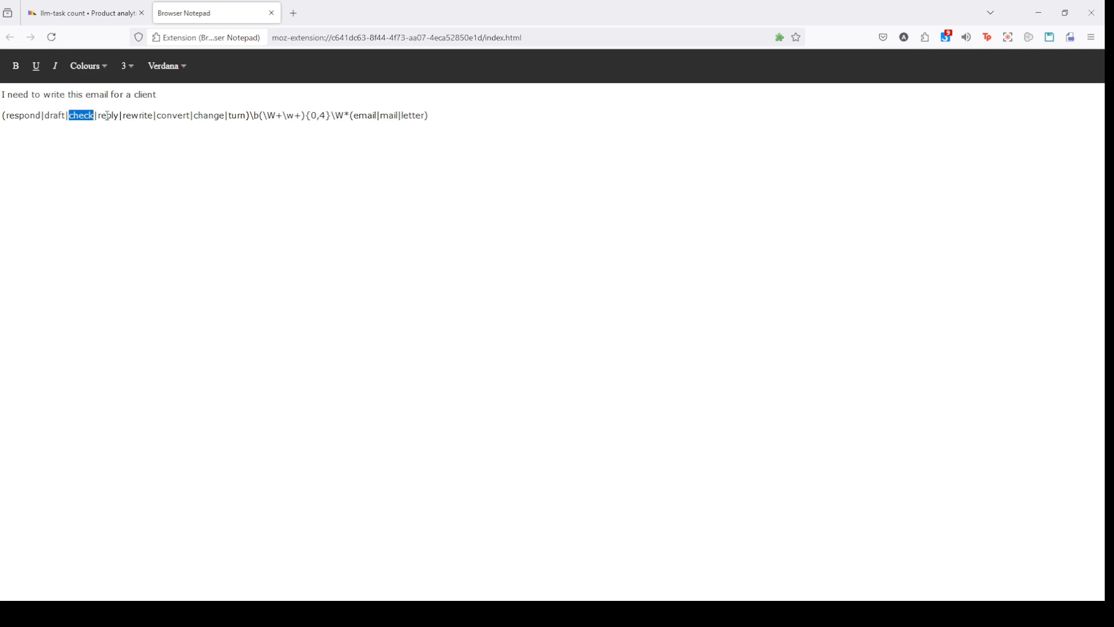
double_click(118, 116)
drag(249, 115, 328, 116)
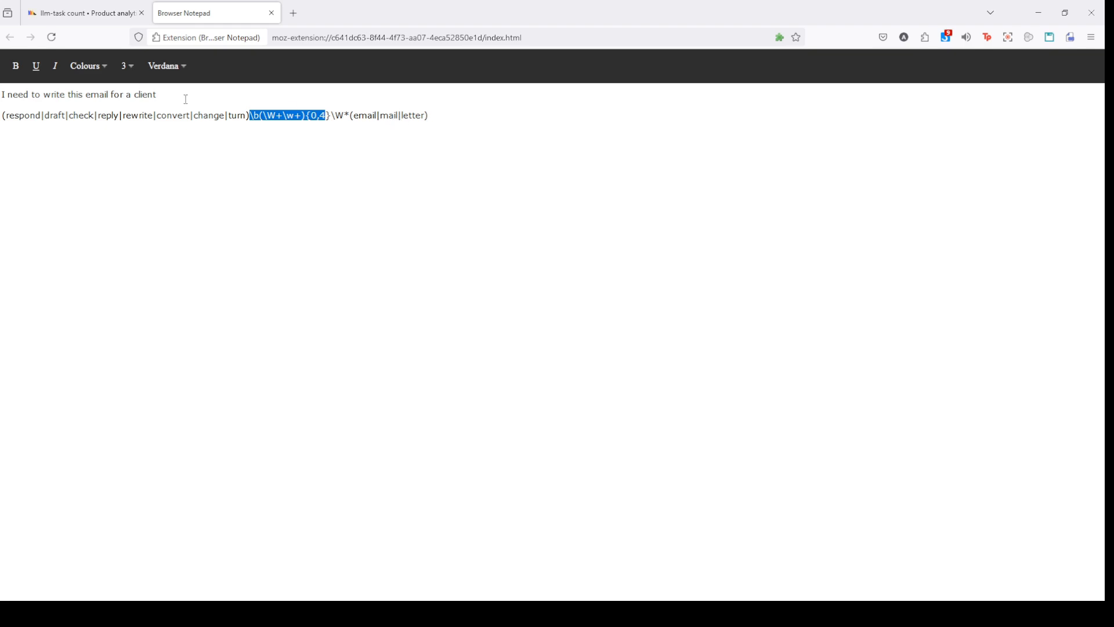
Switch back to PostHog and replace the $llm_input filter's value with (respond|draft|check|reply|rewrite|convert|change|turn)\b(\W+\w+){0,4}\W*(email|mail|letter)
click(90, 13)
double_click(455, 228)
key(ctrl+a)
key(ctrl+v)
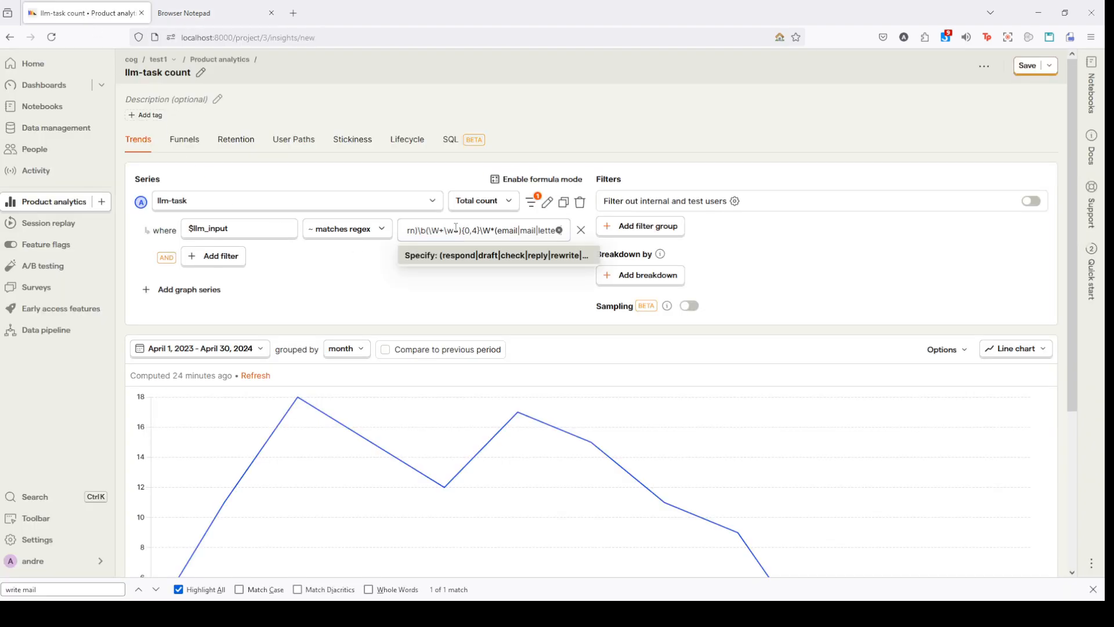
key(Return)
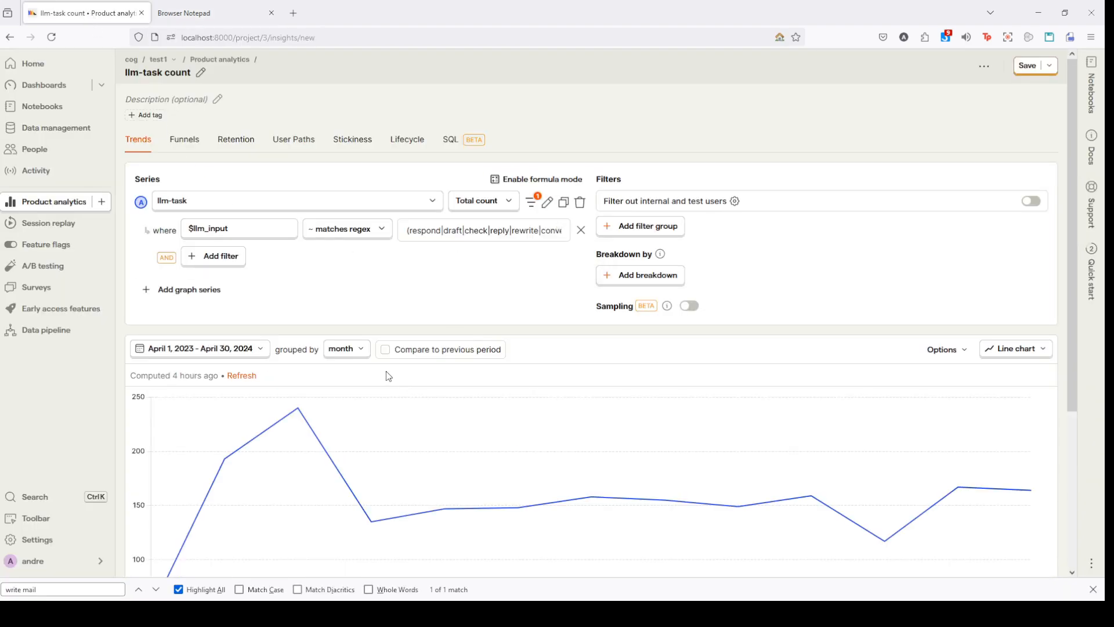
Inspect the monthly trend chart and open the list of persons behind the June 2023 data point
mouse_move(299, 413)
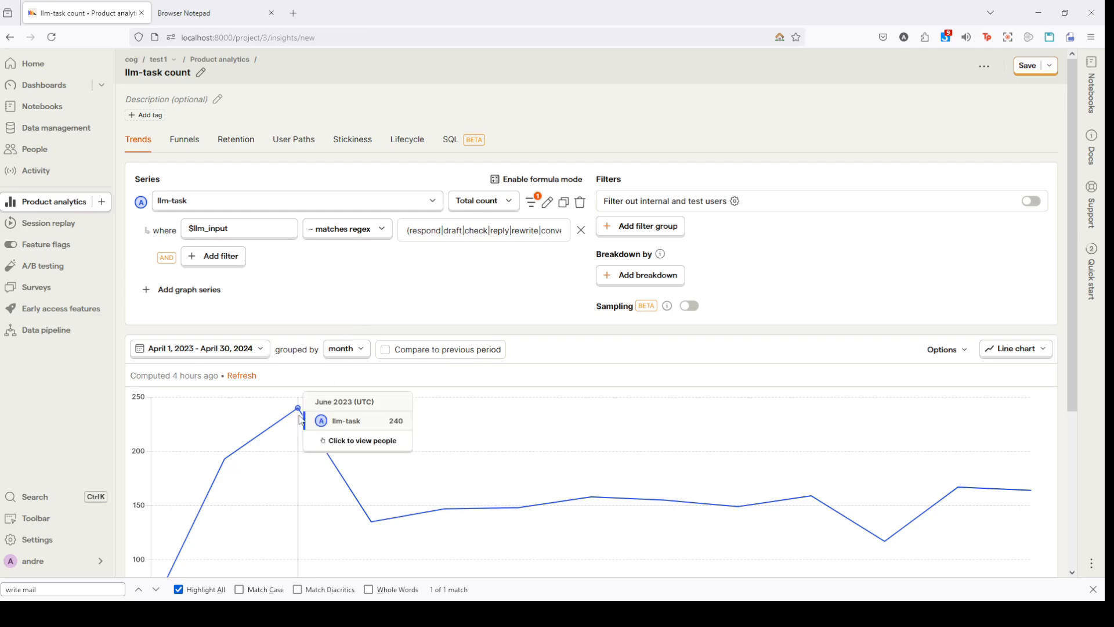
scroll(299, 419, down, 4)
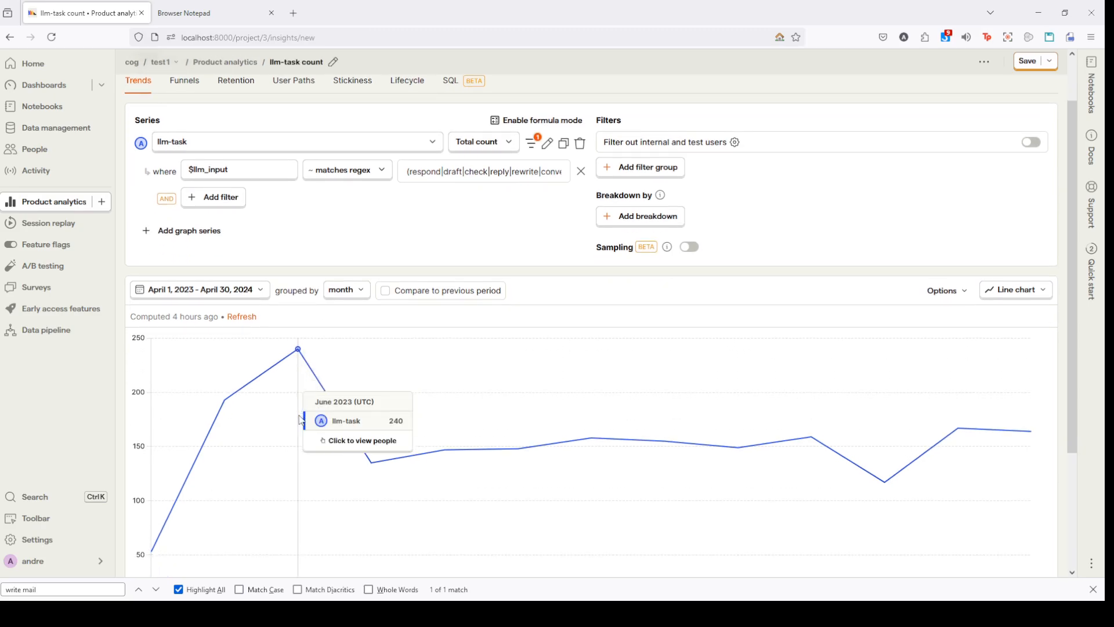
scroll(344, 402, up, 3)
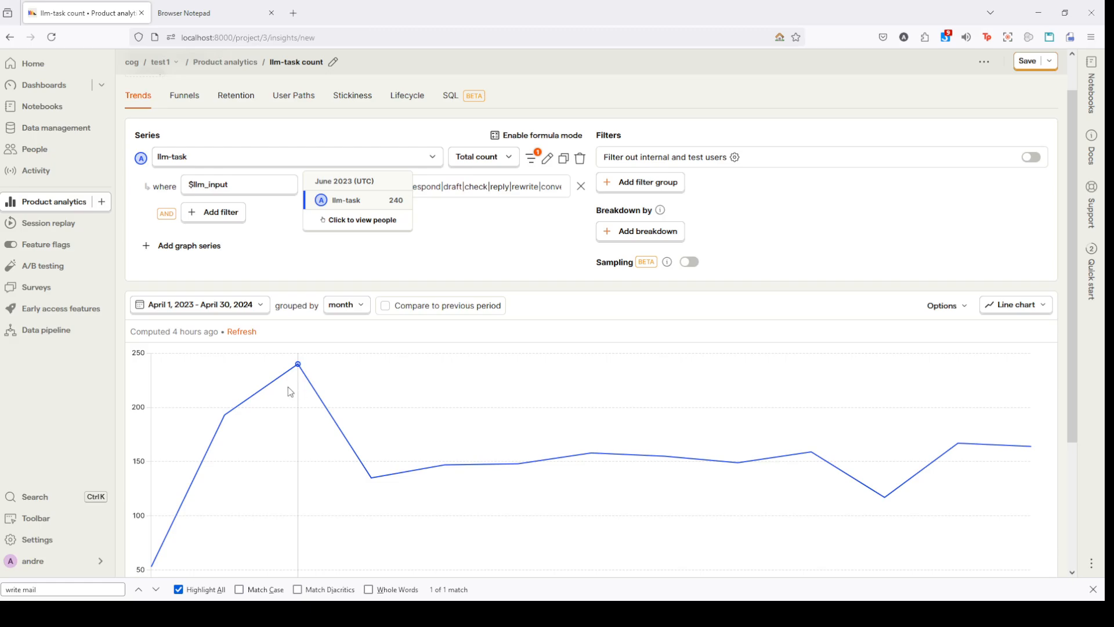
click(288, 386)
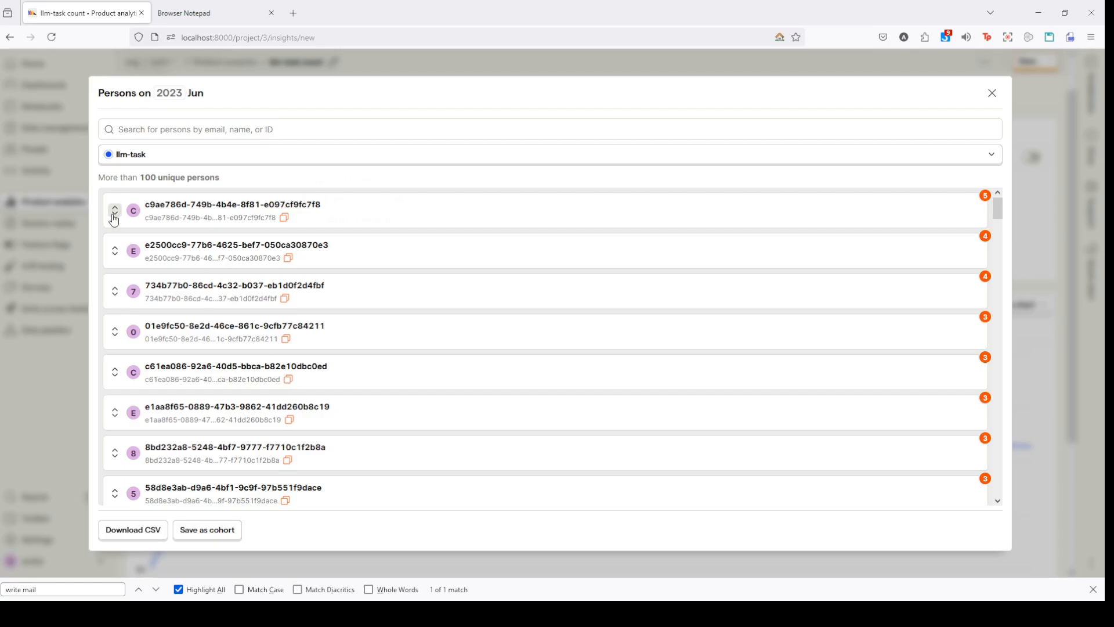
Expand the first person in the June 2023 list, read their LLM events conversation, and collapse the entry
click(114, 214)
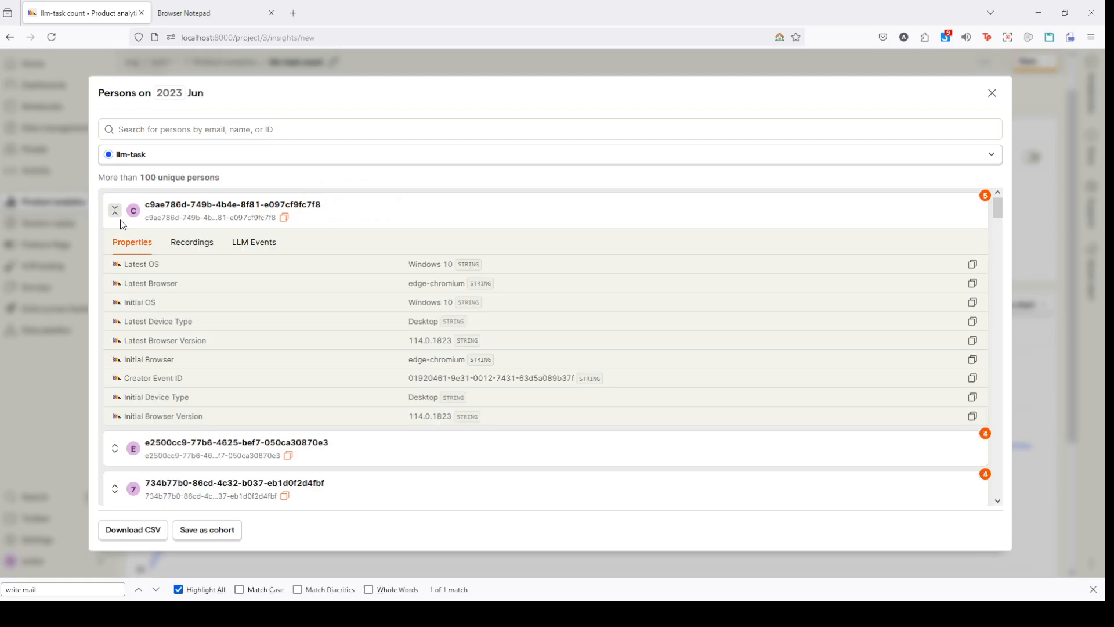
click(261, 246)
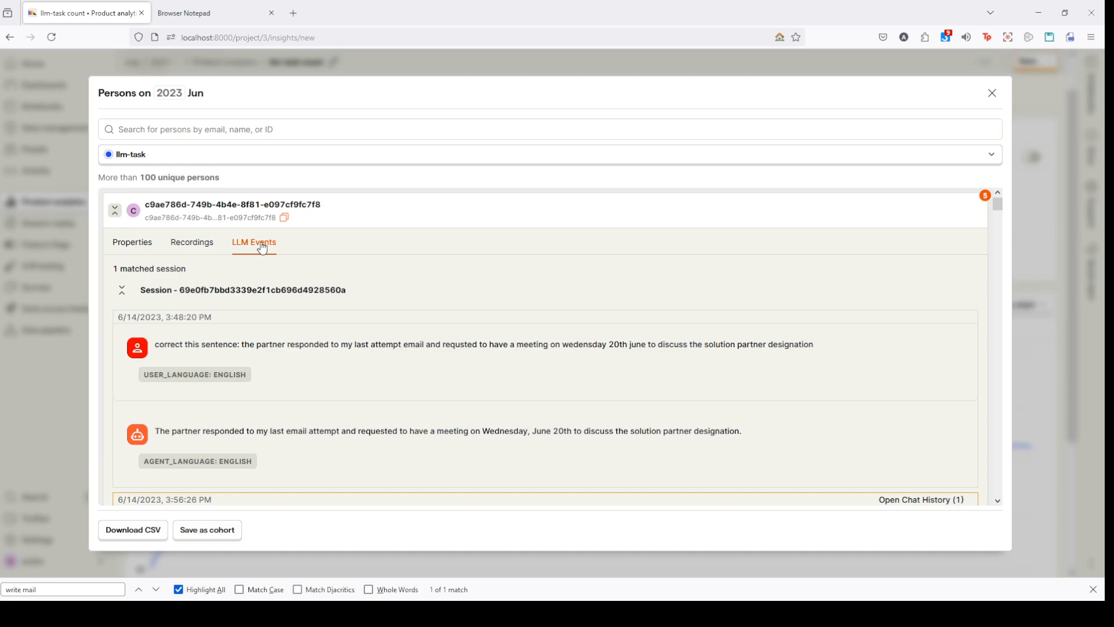
scroll(392, 351, down, 3)
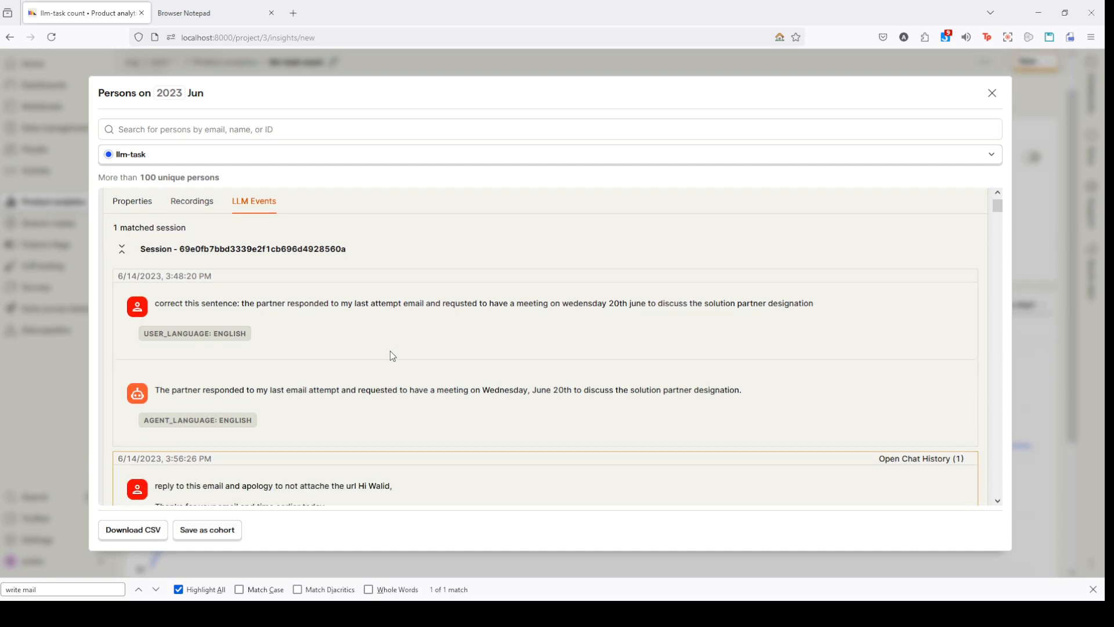
drag(162, 351, 307, 355)
scroll(336, 365, down, 5)
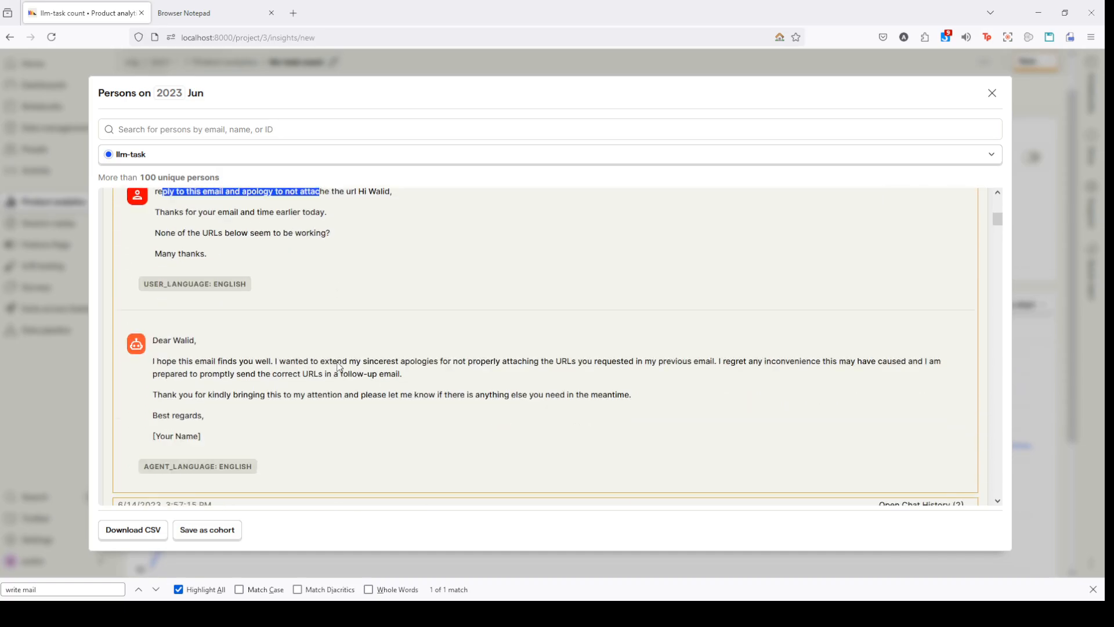
scroll(338, 367, up, 10)
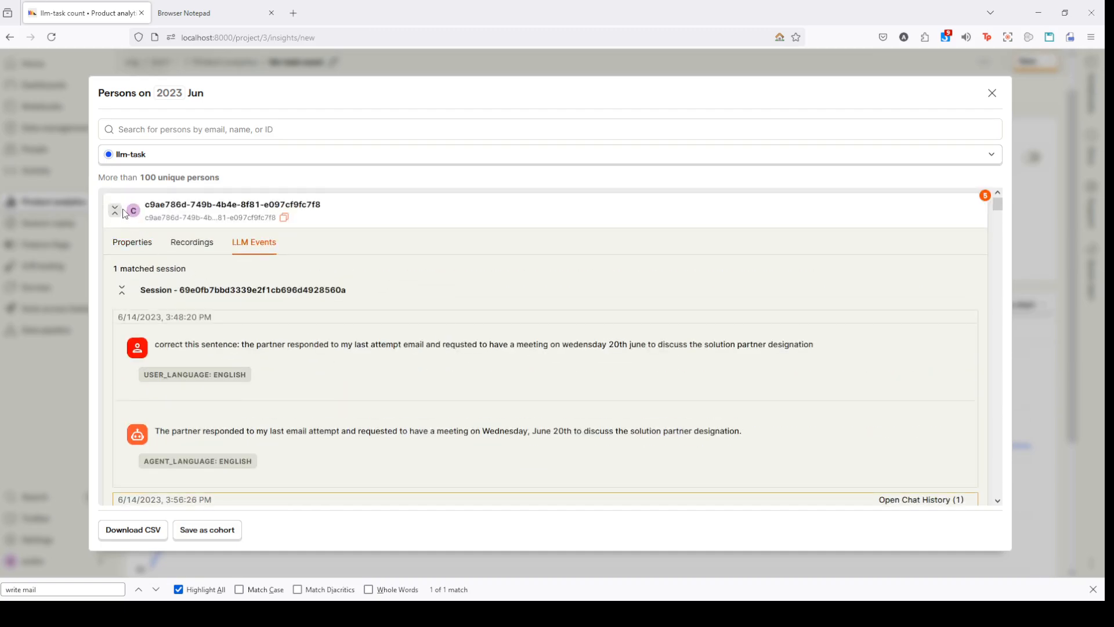
click(114, 210)
Review the second person's LLM events for the matching email reply request, and collapse the entry
click(115, 251)
click(254, 289)
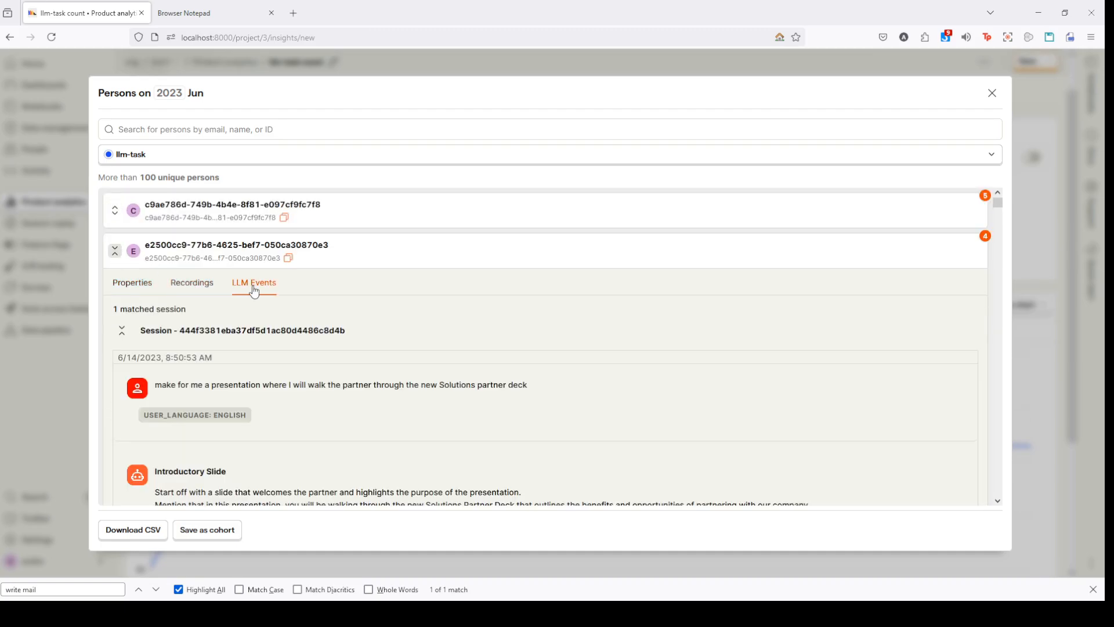
scroll(252, 350, down, 10)
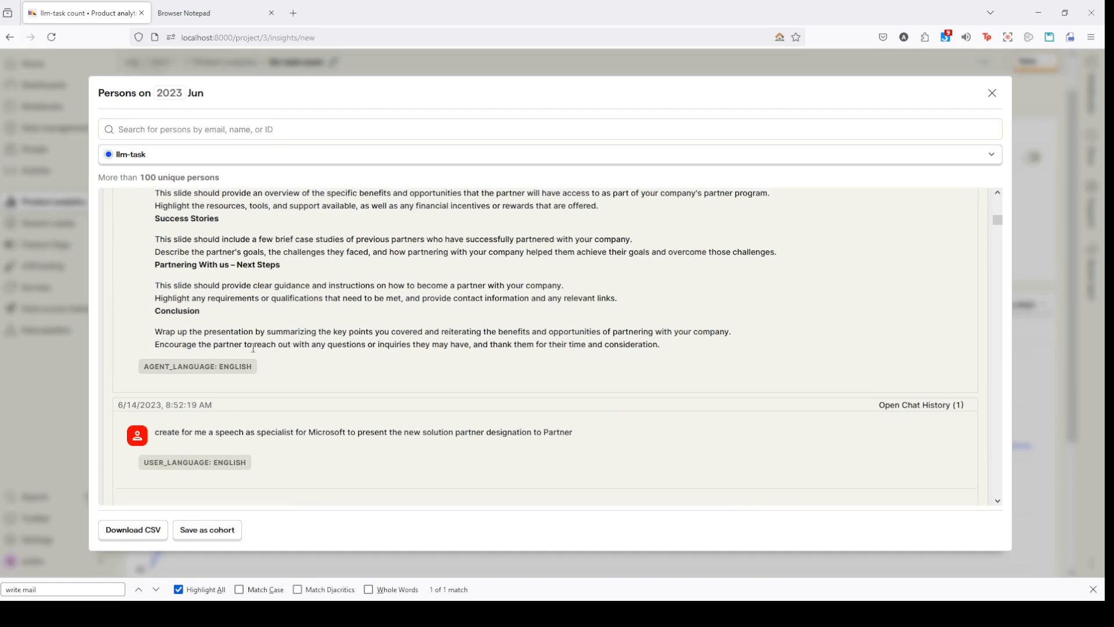
scroll(253, 348, down, 15)
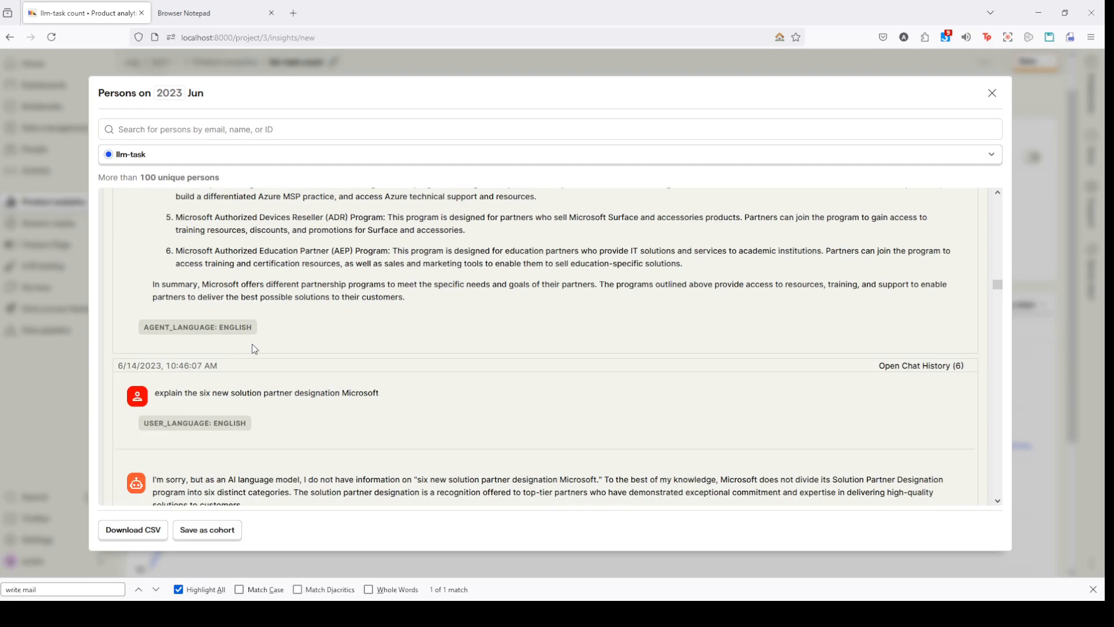
scroll(252, 344, down, 10)
scroll(250, 346, up, 3)
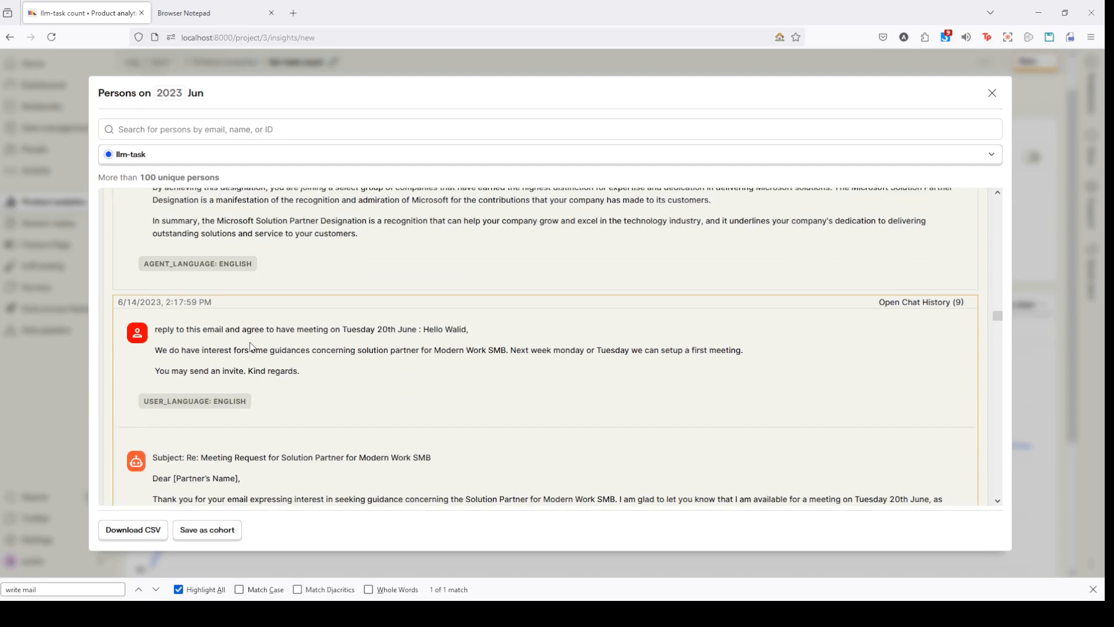
drag(185, 330, 379, 337)
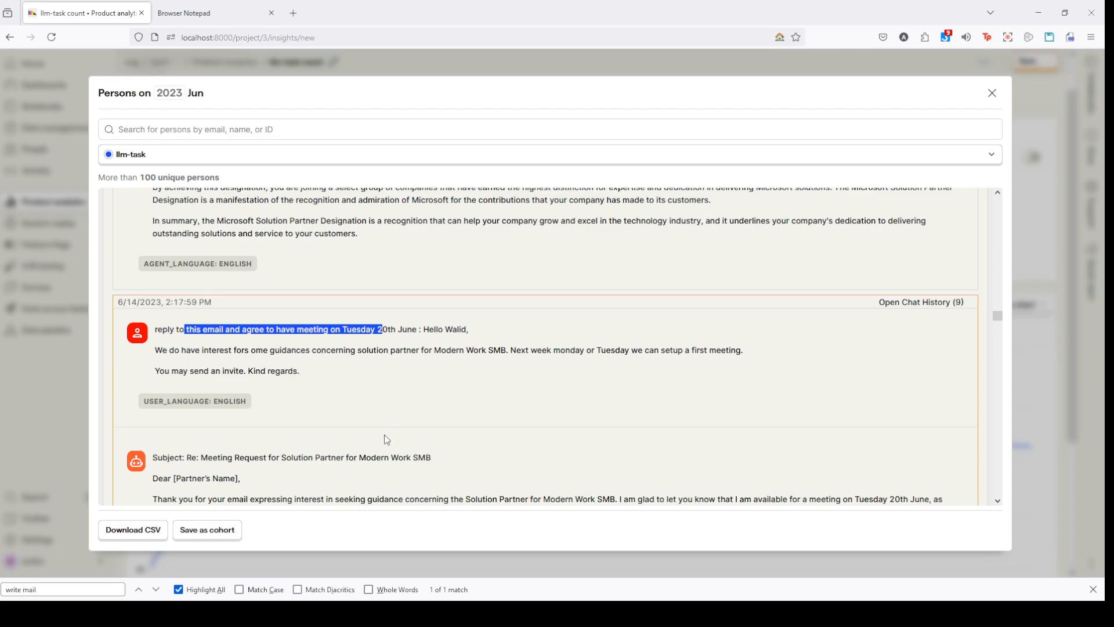
click(445, 398)
scroll(348, 377, up, 10)
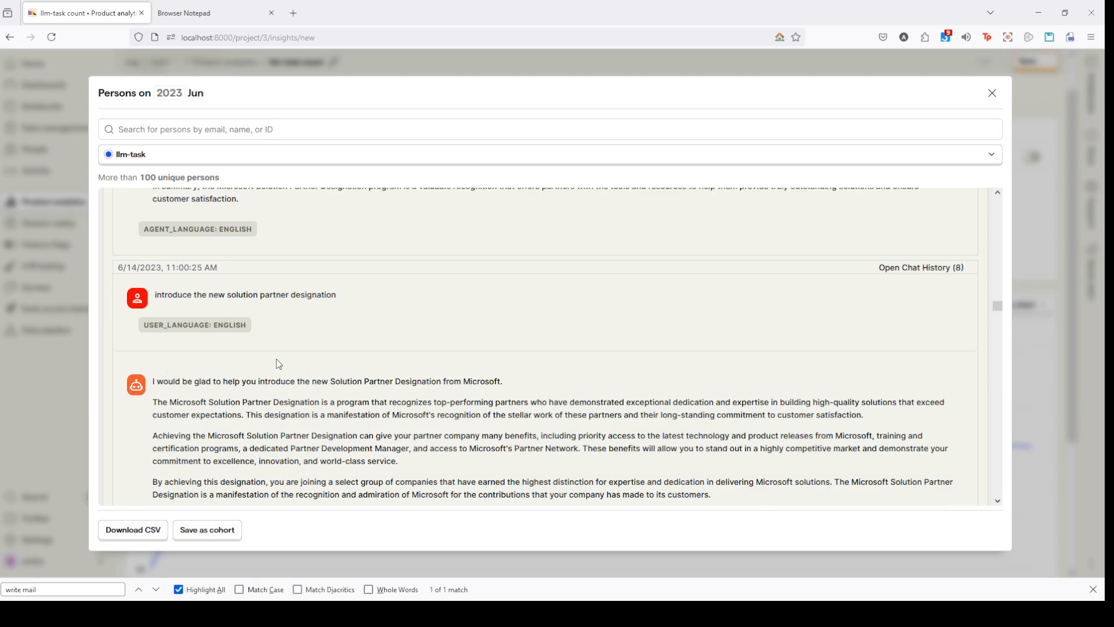
scroll(263, 360, up, 15)
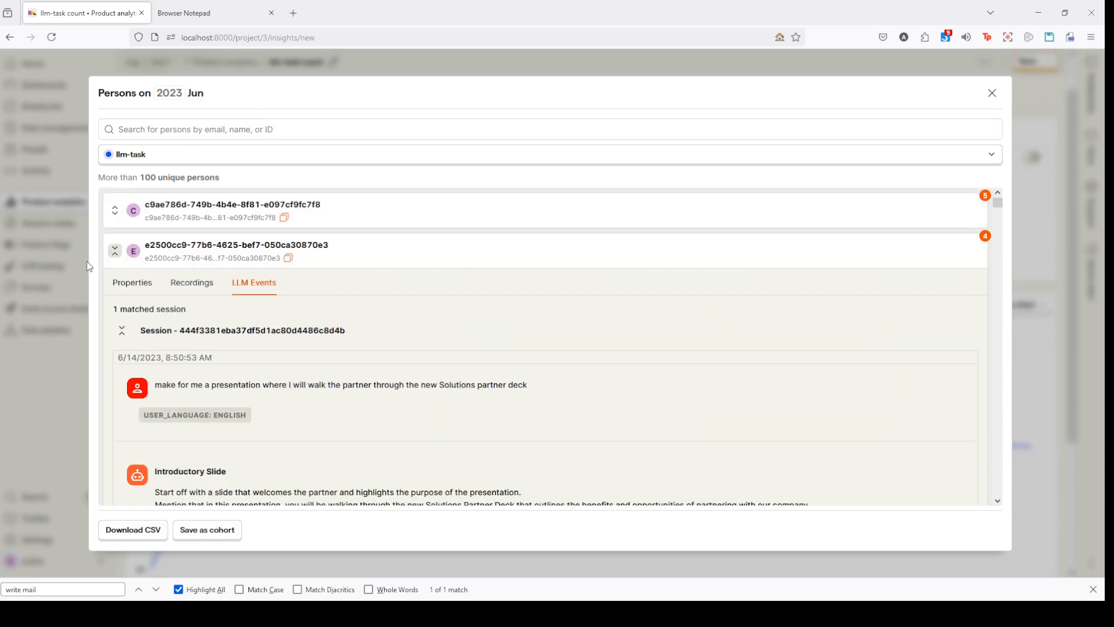
click(112, 252)
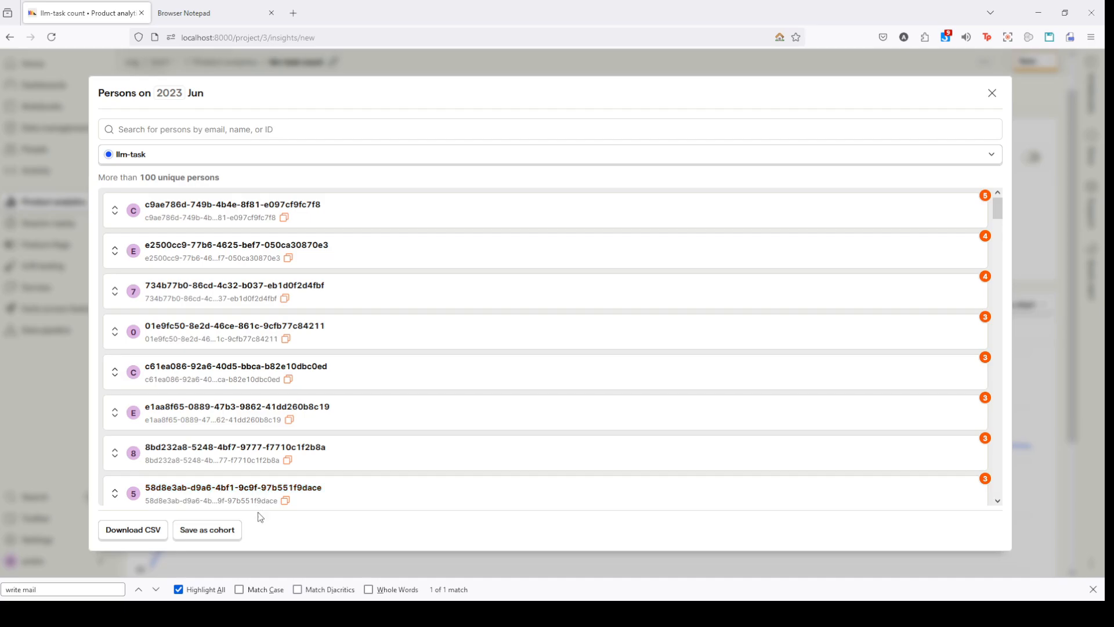
Save the listed June 2023 persons as a new cohort named "mail request users"
click(224, 535)
text(ma)
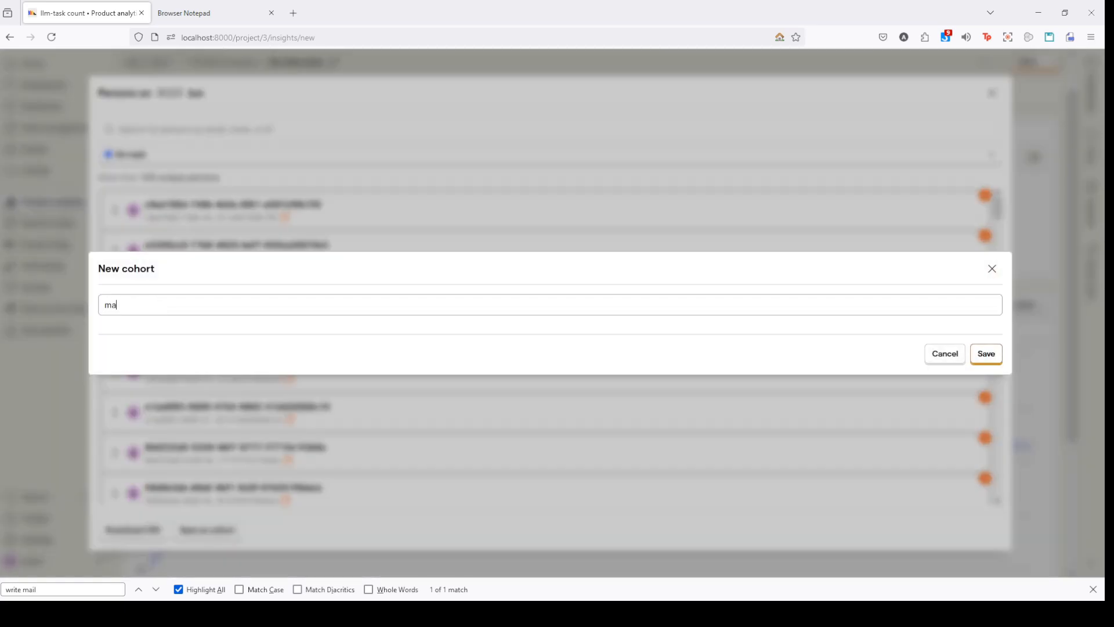
text(il request users)
click(986, 353)
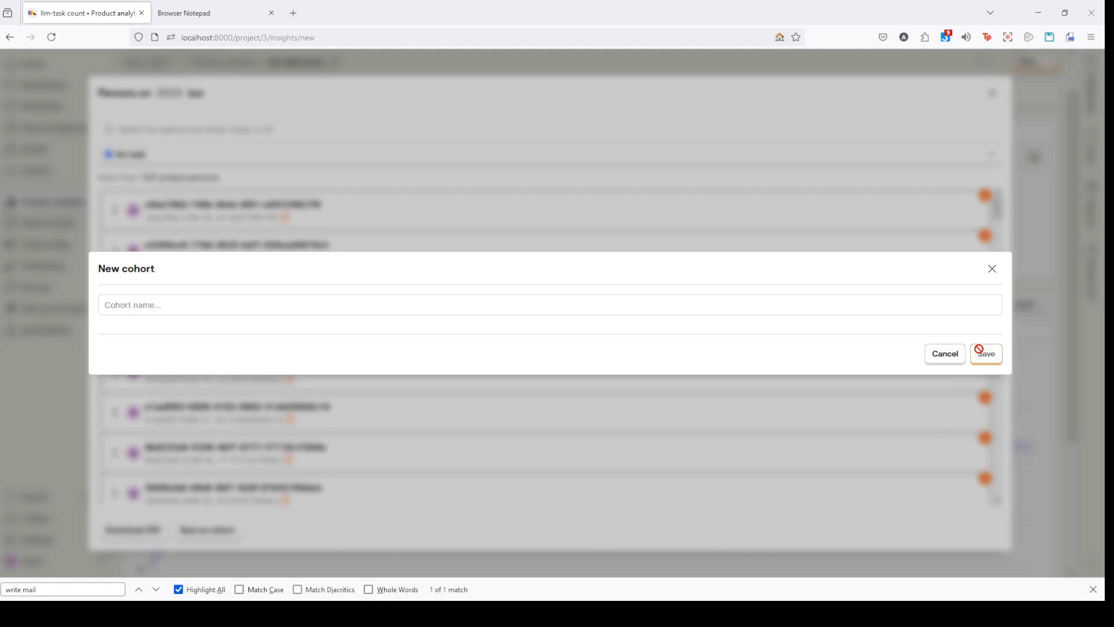